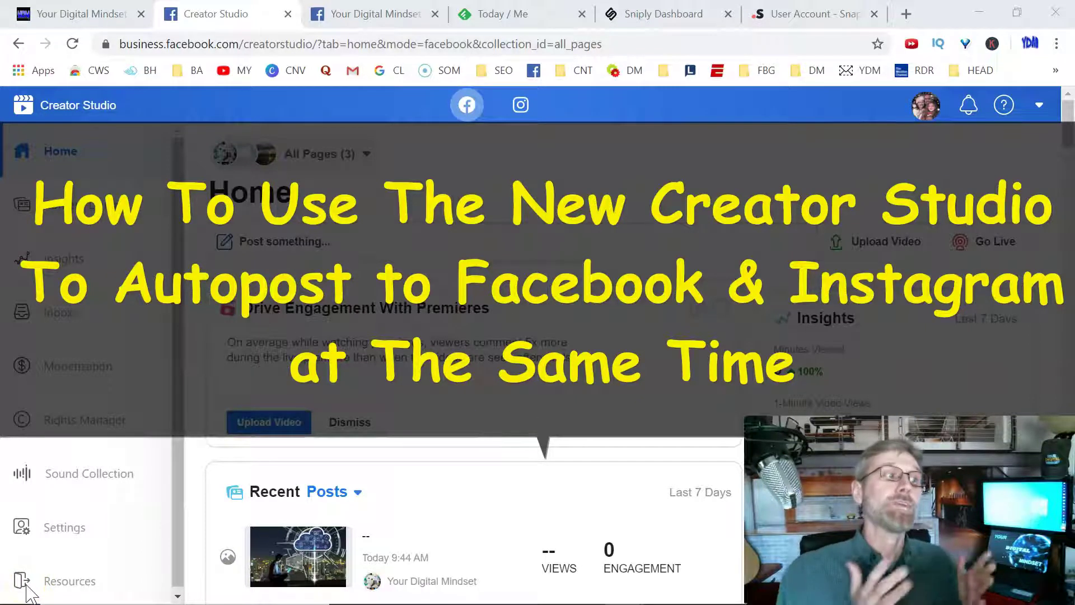
Step: Switch Creator Studio to Instagram mode to show the Content Library Posts list
{"action": "left_click", "coordinate": [33, 591]}
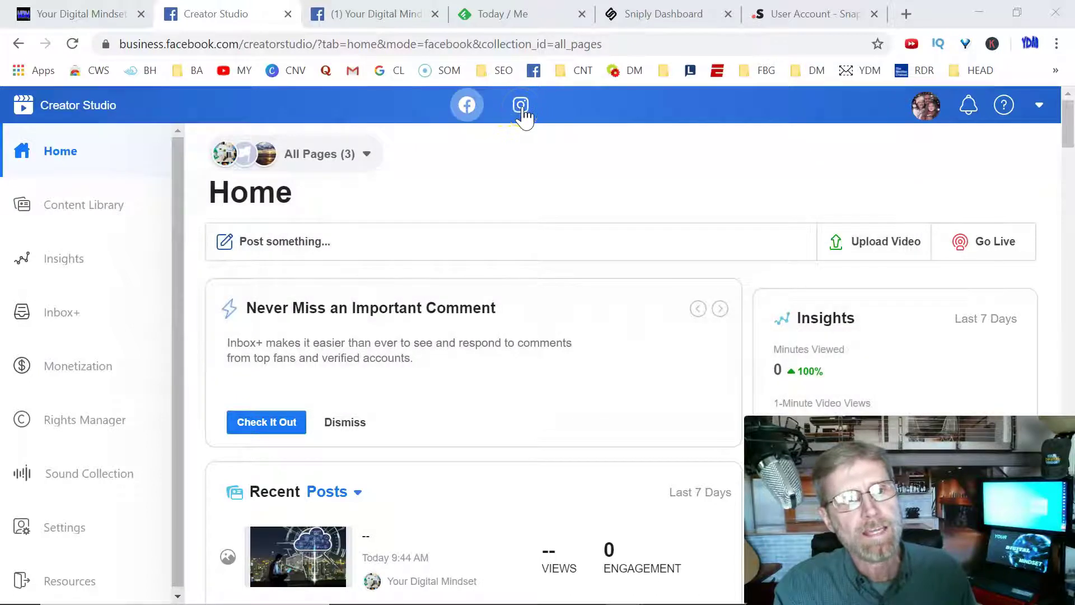
{"action": "left_click", "coordinate": [522, 109]}
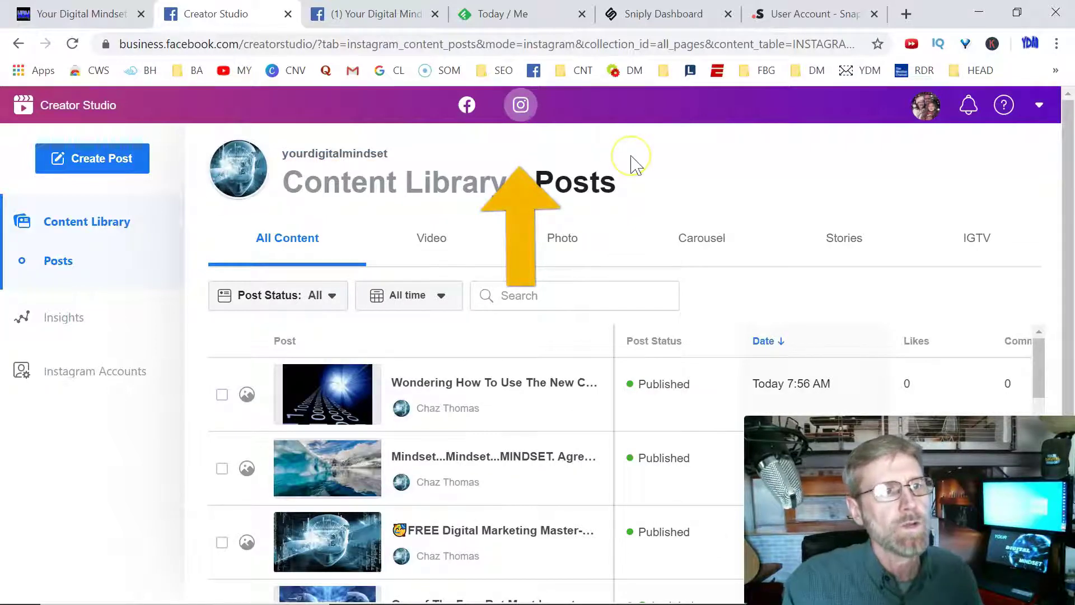
Step: In Feedly's Today feed, open the Mashable article on Facebook, Google and Twitter fighting coronavirus fake news
{"action": "left_click", "coordinate": [518, 18]}
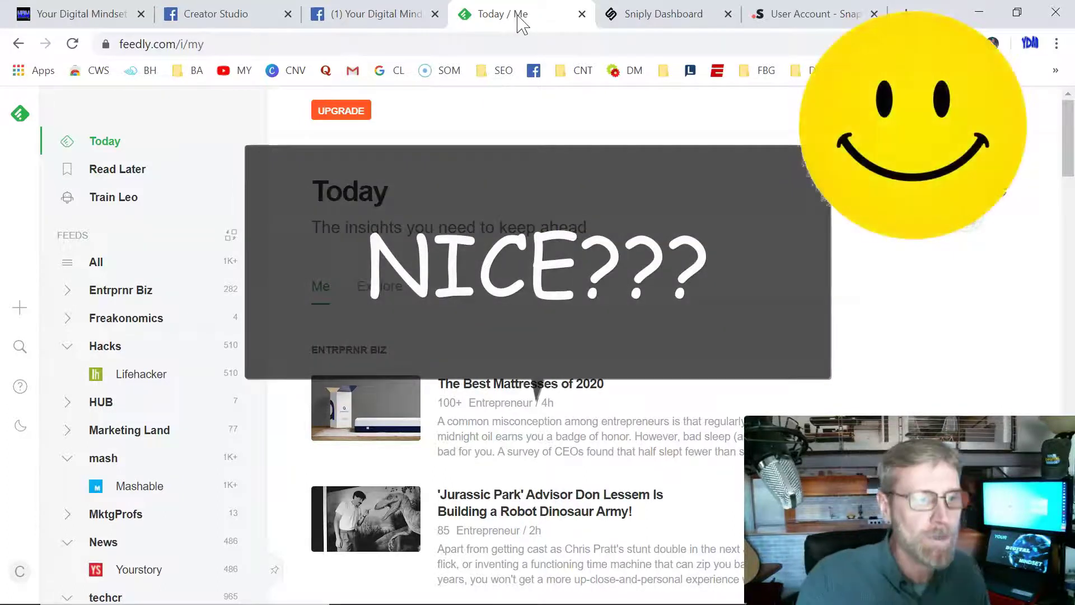
{"action": "left_click_drag", "start_coordinate": [1069, 134], "coordinate": [1069, 280]}
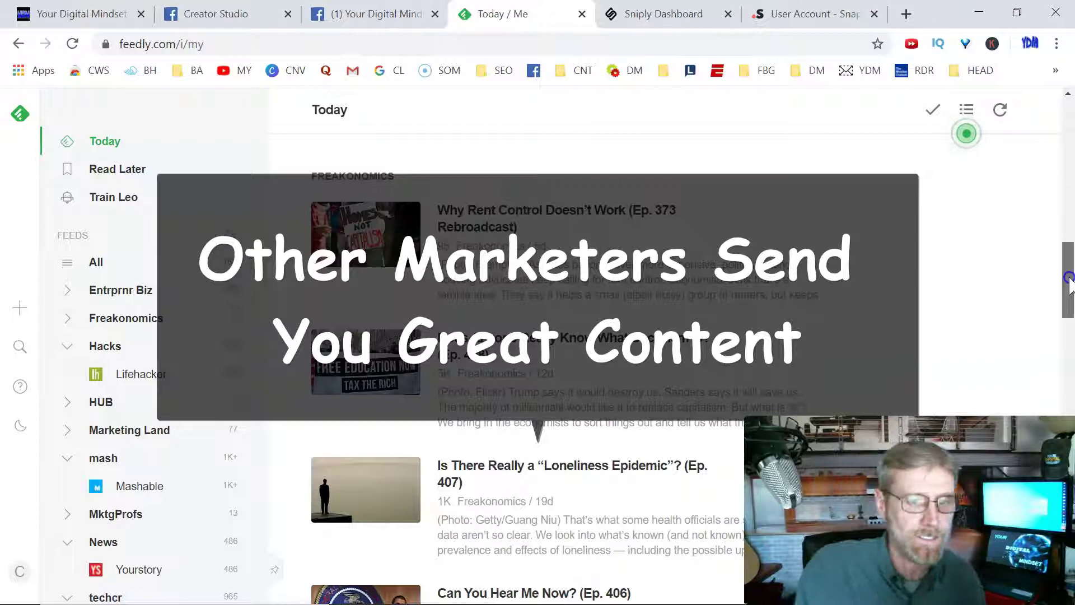
{"action": "mouse_move", "coordinate": [1069, 280]}
{"action": "left_mouse_down"}
{"action": "mouse_move", "coordinate": [1071, 428]}
{"action": "mouse_move", "coordinate": [1069, 281]}
{"action": "left_mouse_up"}
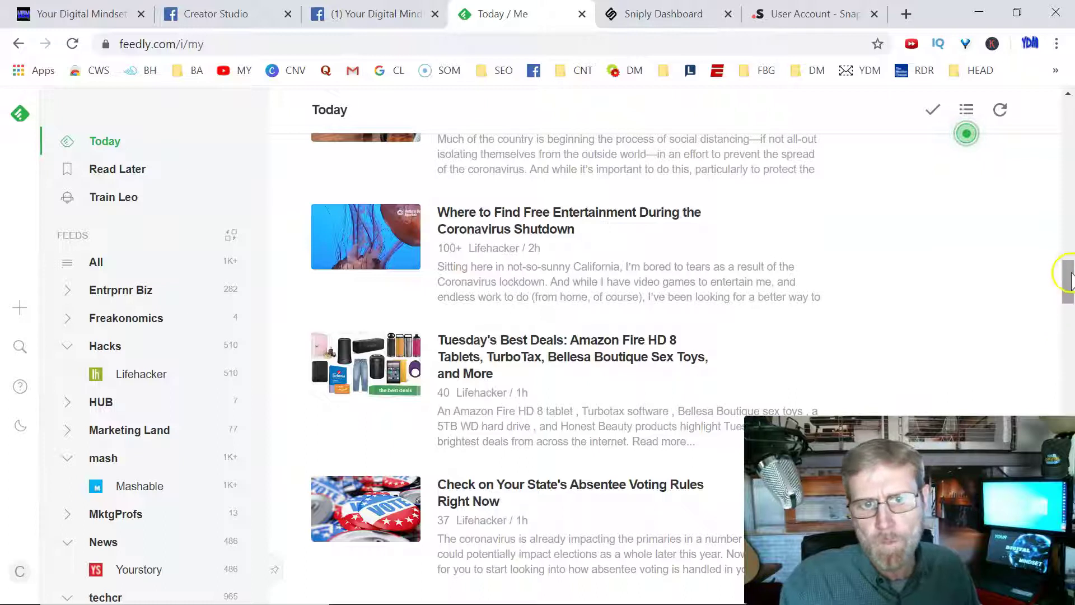
{"action": "left_click_drag", "start_coordinate": [1070, 276], "coordinate": [1070, 436]}
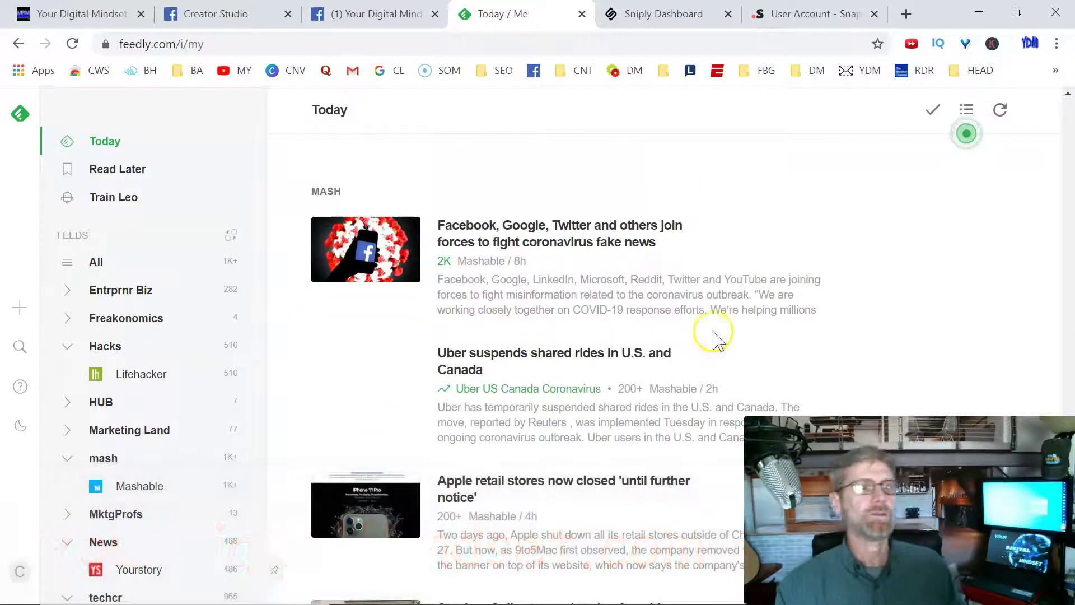
{"action": "left_click", "coordinate": [496, 239]}
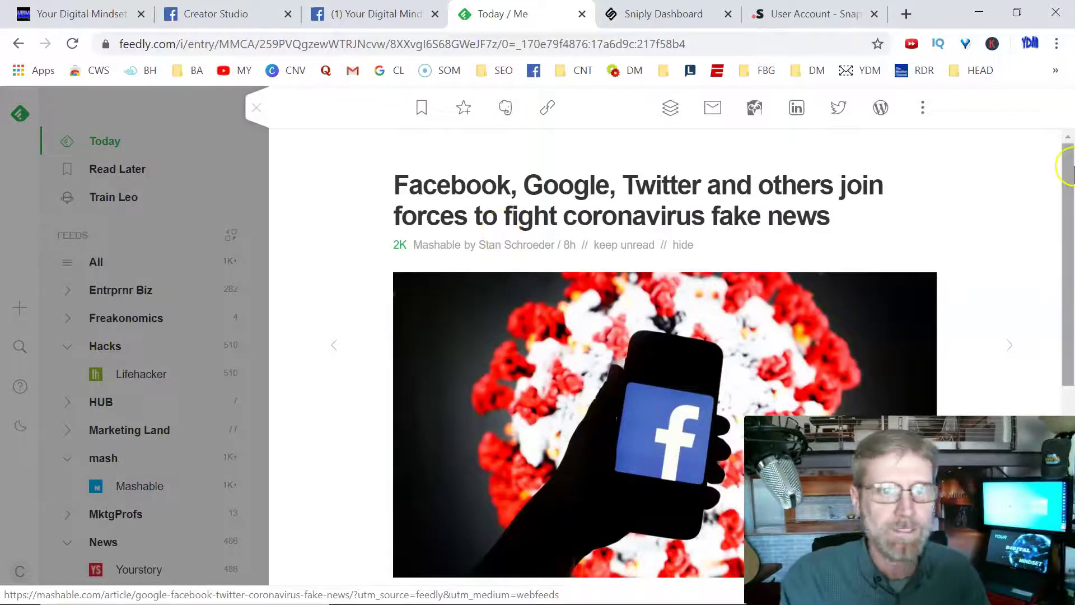
Step: Open the original Mashable article page in a new tab through VISIT WEBSITE
{"action": "left_click", "coordinate": [1069, 179]}
{"action": "mouse_move", "coordinate": [1068, 179]}
{"action": "left_mouse_down"}
{"action": "mouse_move", "coordinate": [1057, 280]}
{"action": "mouse_move", "coordinate": [1067, 381]}
{"action": "mouse_move", "coordinate": [1070, 188]}
{"action": "left_mouse_up"}
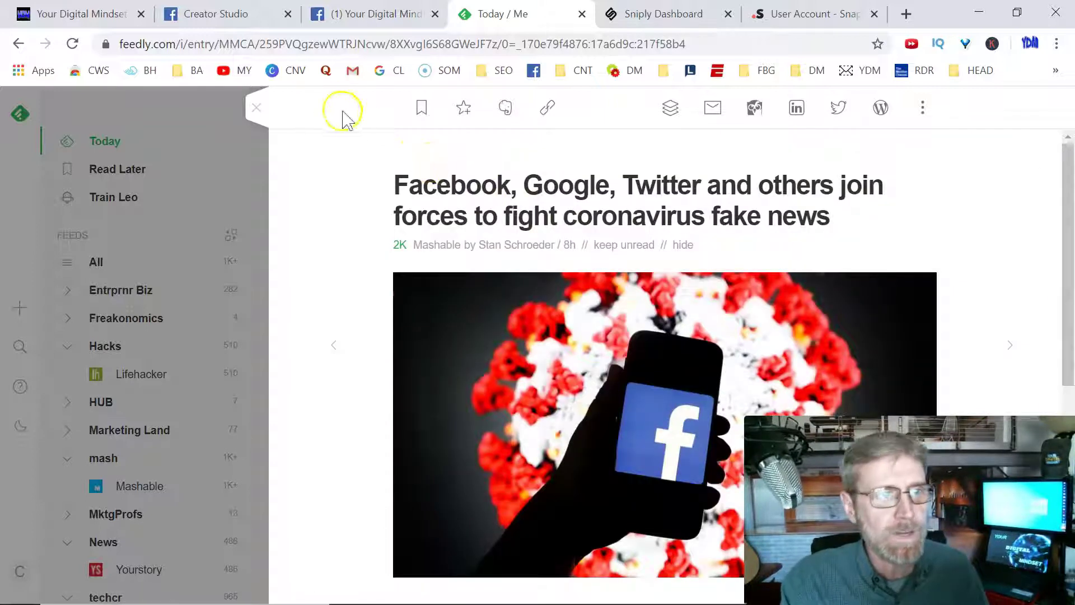
{"action": "left_click_drag", "start_coordinate": [1063, 212], "coordinate": [1061, 414]}
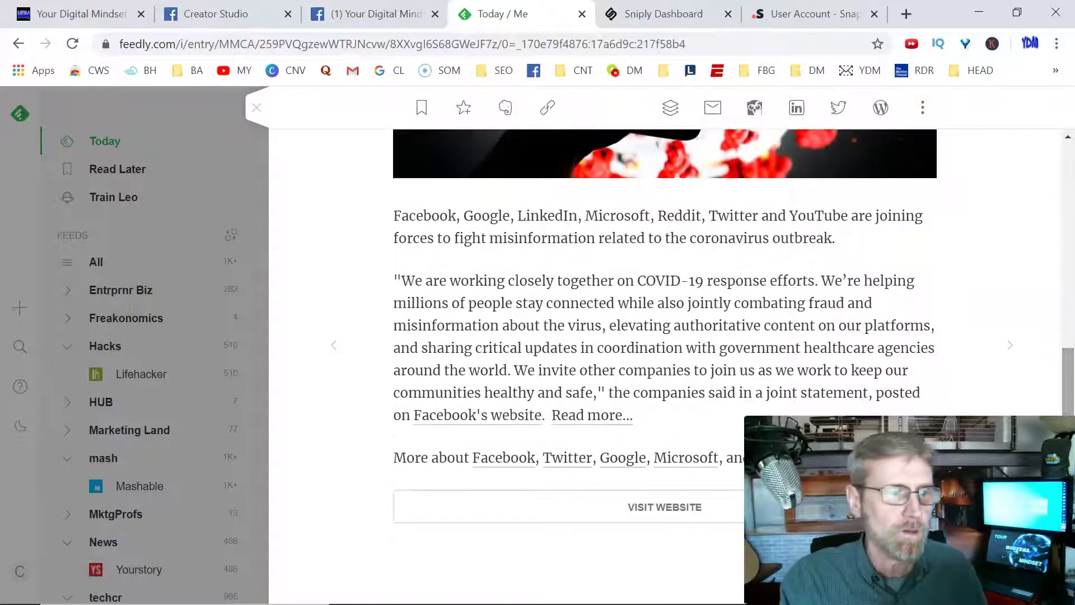
{"action": "left_click", "coordinate": [643, 511]}
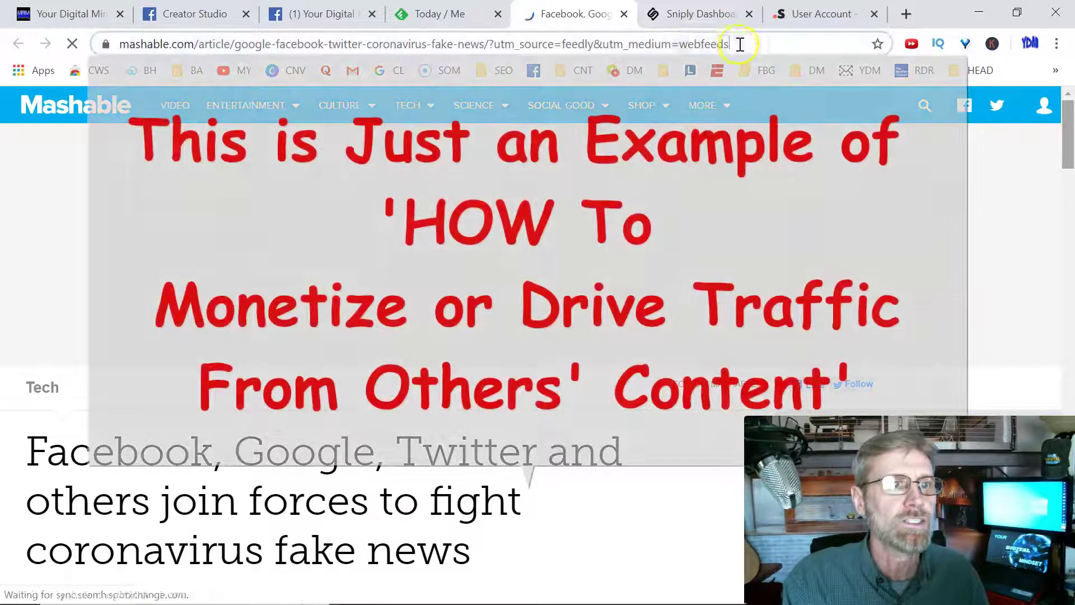
Step: Copy the Mashable article's URL from the address bar and go to the Sniply dashboard
{"action": "left_click_drag", "start_coordinate": [731, 43], "coordinate": [102, 40]}
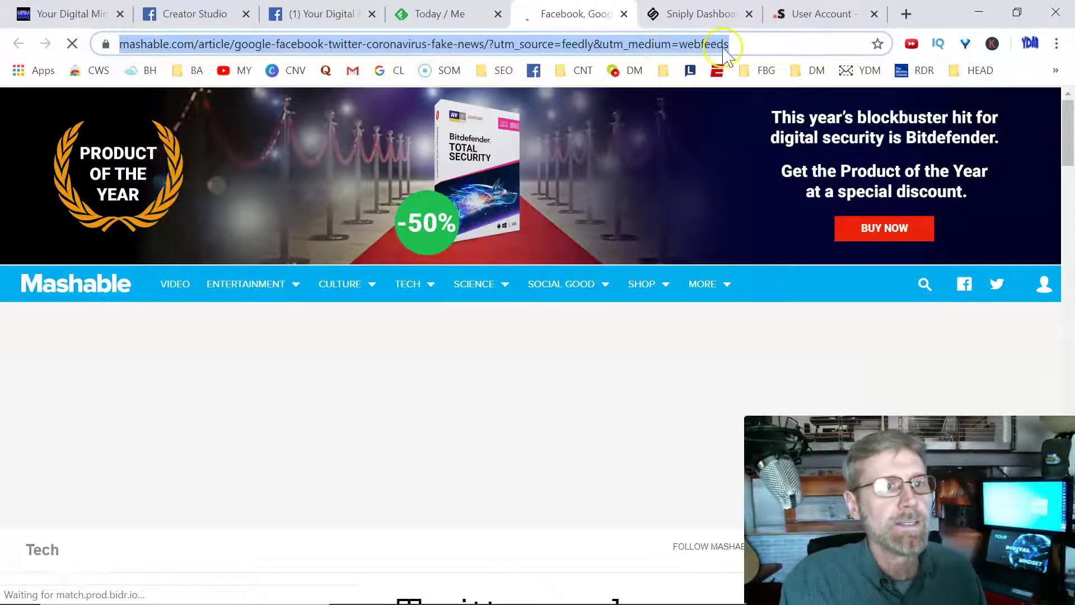
{"action": "left_click", "coordinate": [701, 16]}
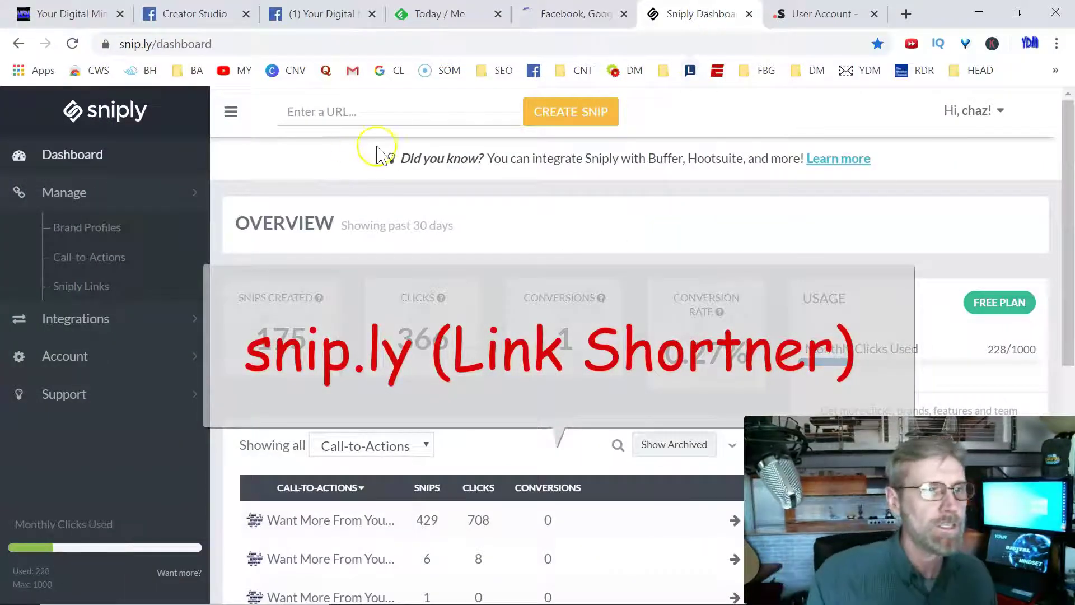
Step: Create and copy a snip.ly short link for the Mashable URL with the Want More From Your Biz? call-to-action
{"action": "left_click", "coordinate": [344, 117]}
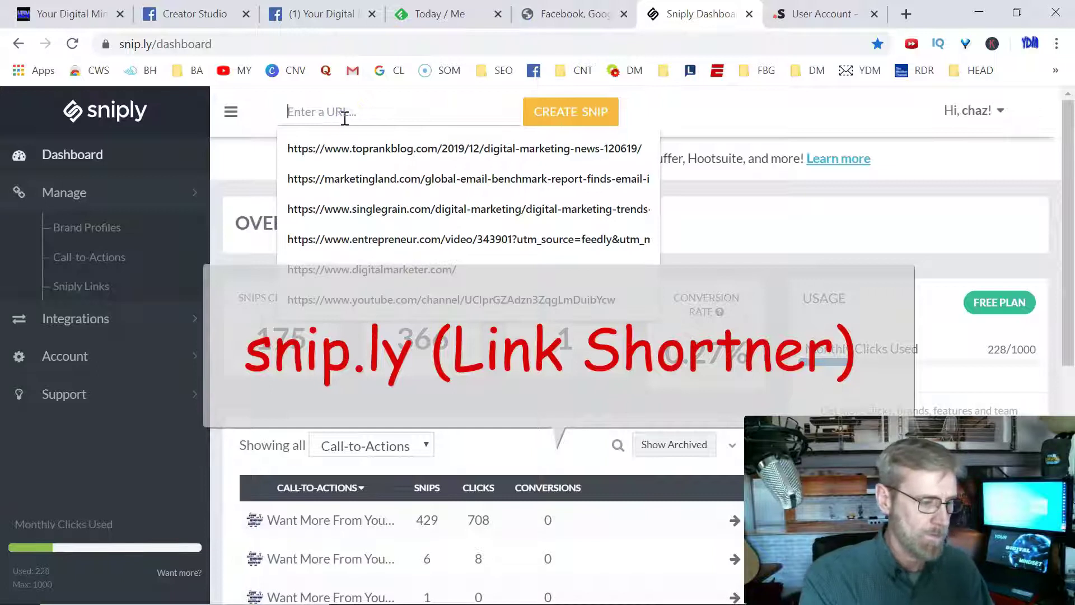
{"action": "key", "text": "ctrl+v"}
{"action": "left_click", "coordinate": [582, 115]}
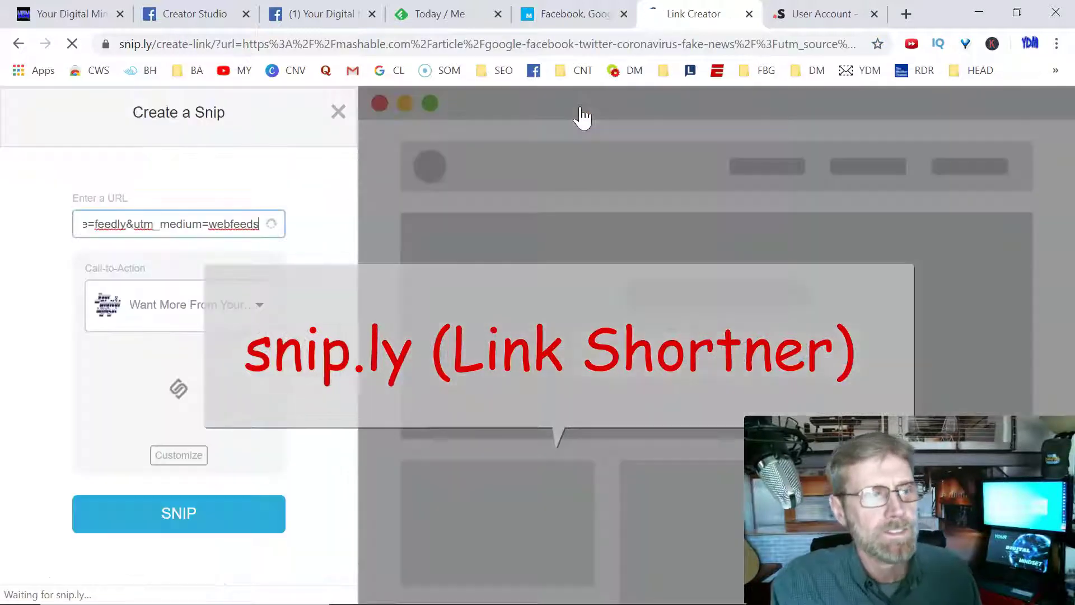
{"action": "left_click_drag", "start_coordinate": [348, 216], "coordinate": [332, 406]}
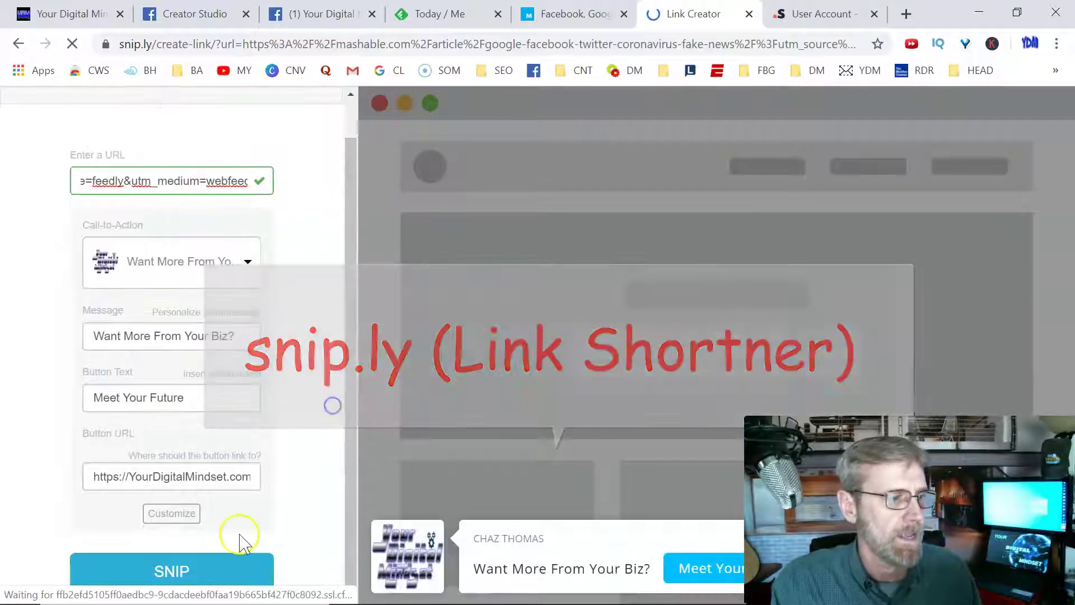
{"action": "left_click", "coordinate": [200, 566]}
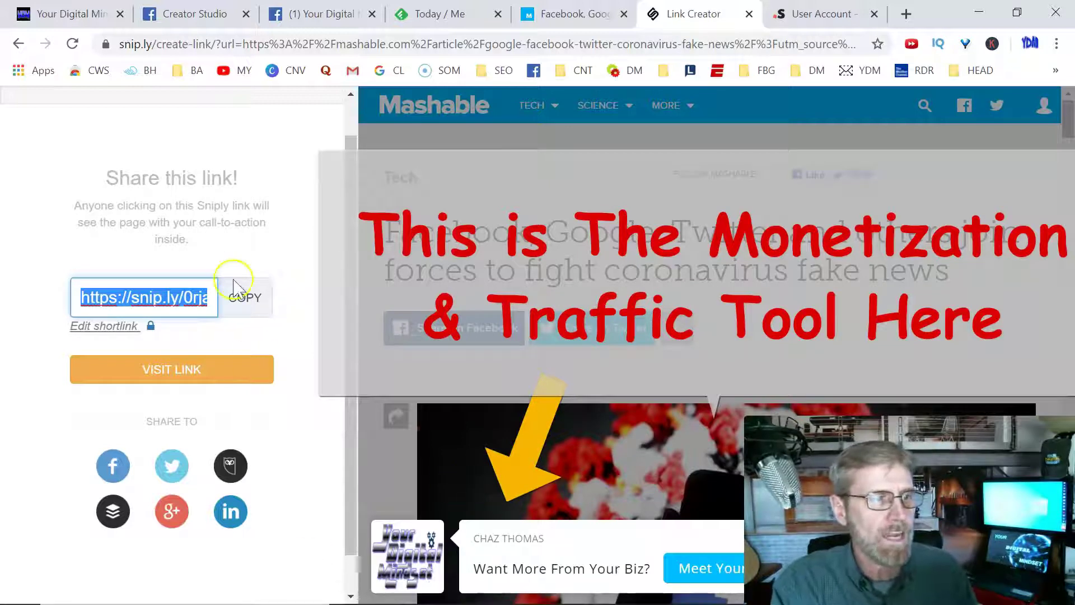
{"action": "left_click", "coordinate": [245, 303]}
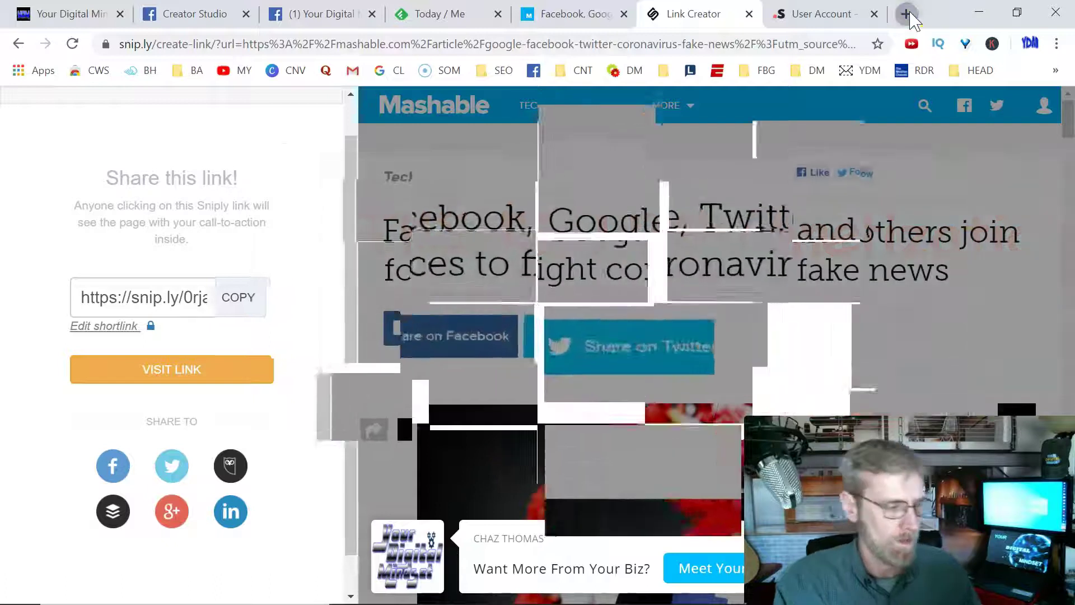
Step: Load the snip.ly link in a new tab and follow Meet Your Future to the YourDigitalMindset site
{"action": "left_click", "coordinate": [907, 14]}
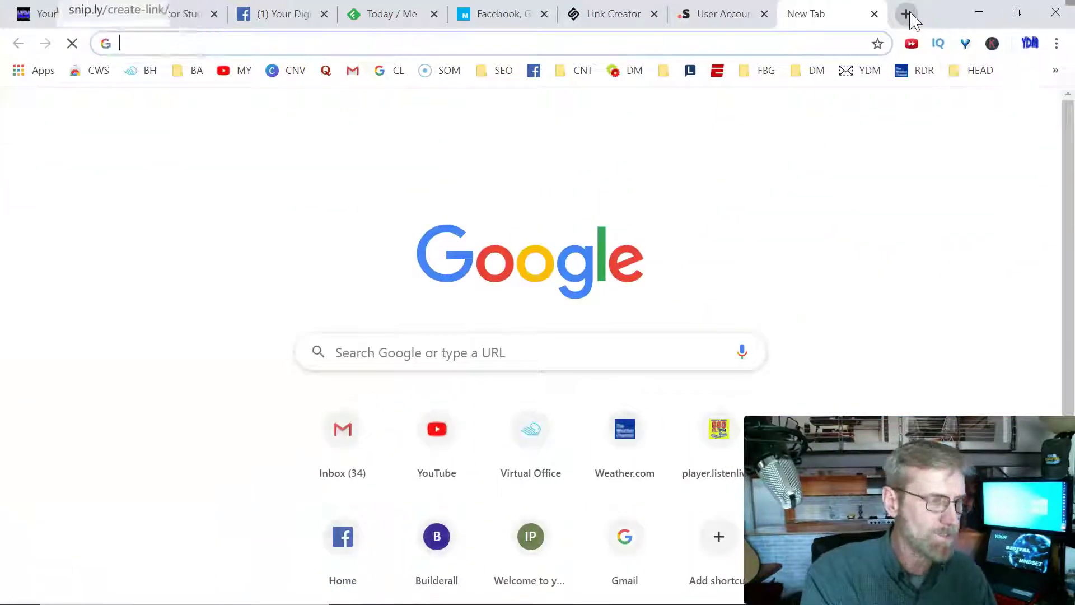
{"action": "key", "text": "ctrl+v"}
{"action": "key", "text": "Return"}
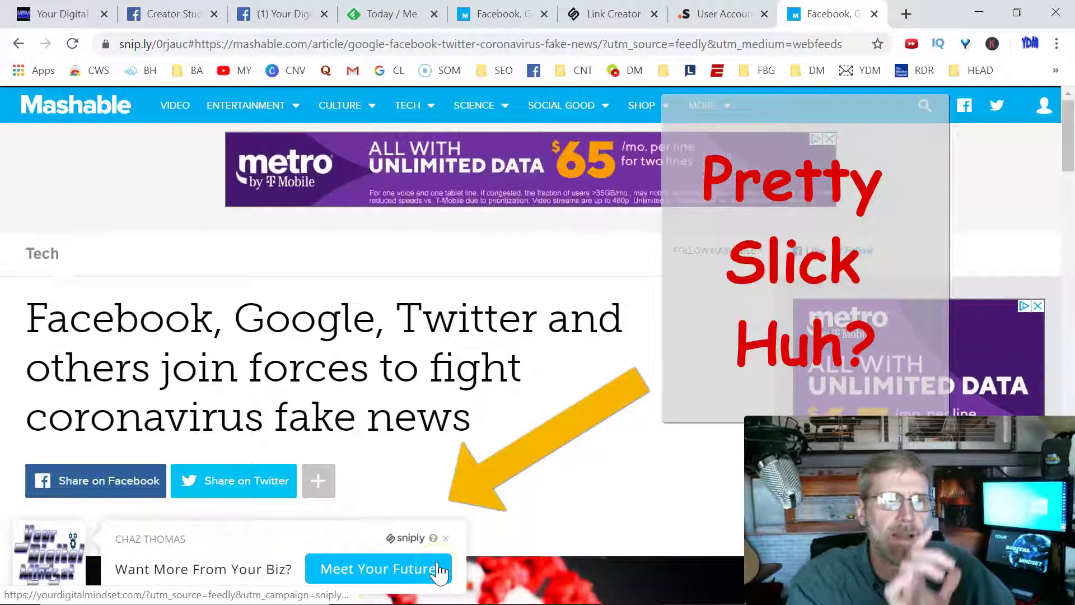
{"action": "left_click", "coordinate": [438, 570]}
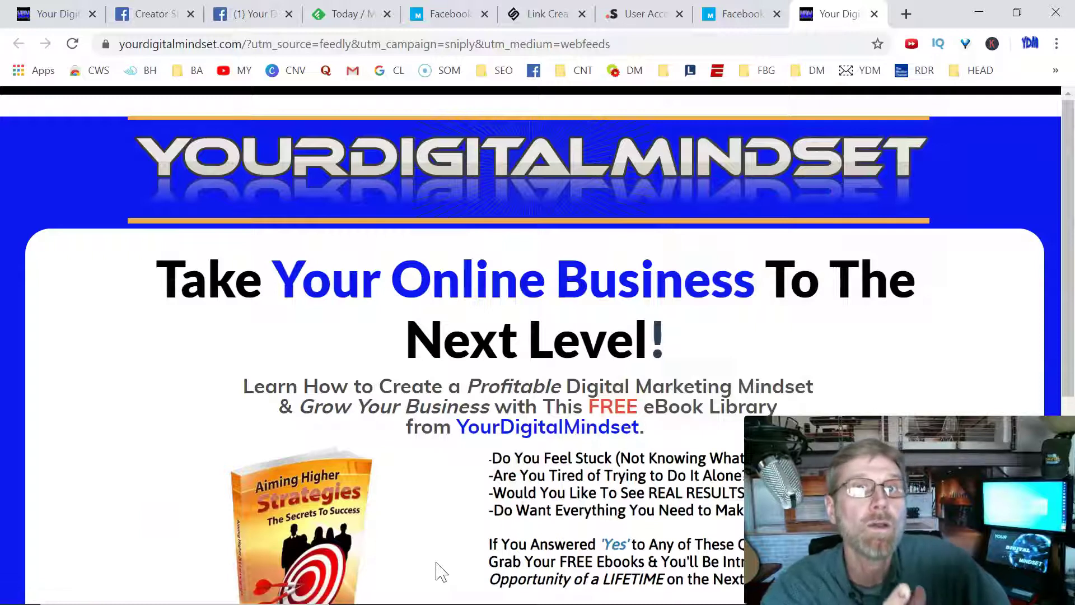
Step: Scroll down the Your Digital Mindset landing page, then go to the User Account – Snapt.io dashboard
{"action": "left_click", "coordinate": [446, 560]}
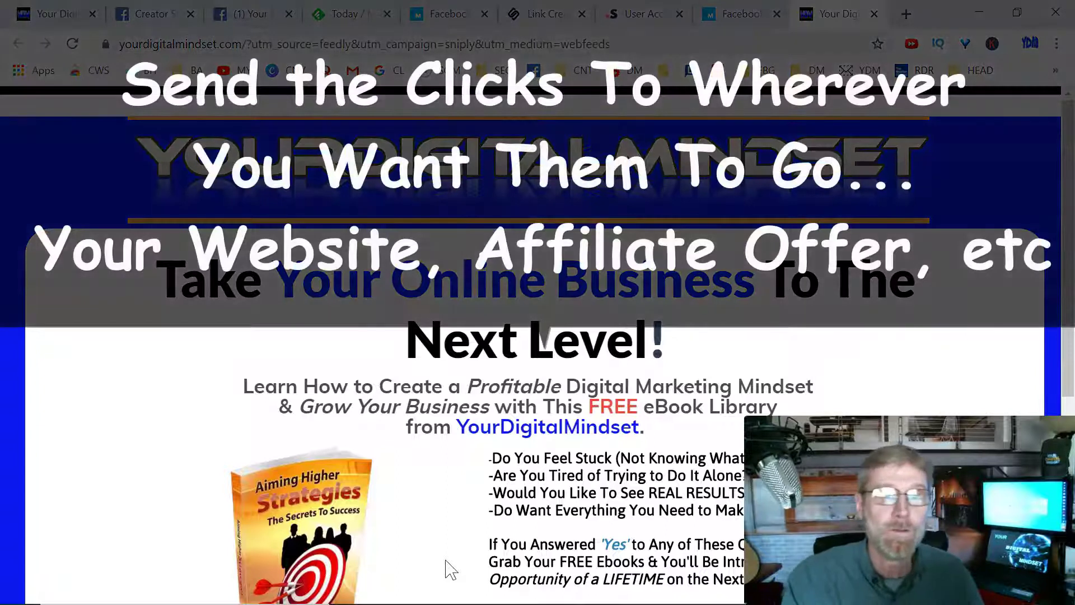
{"action": "left_click", "coordinate": [473, 556]}
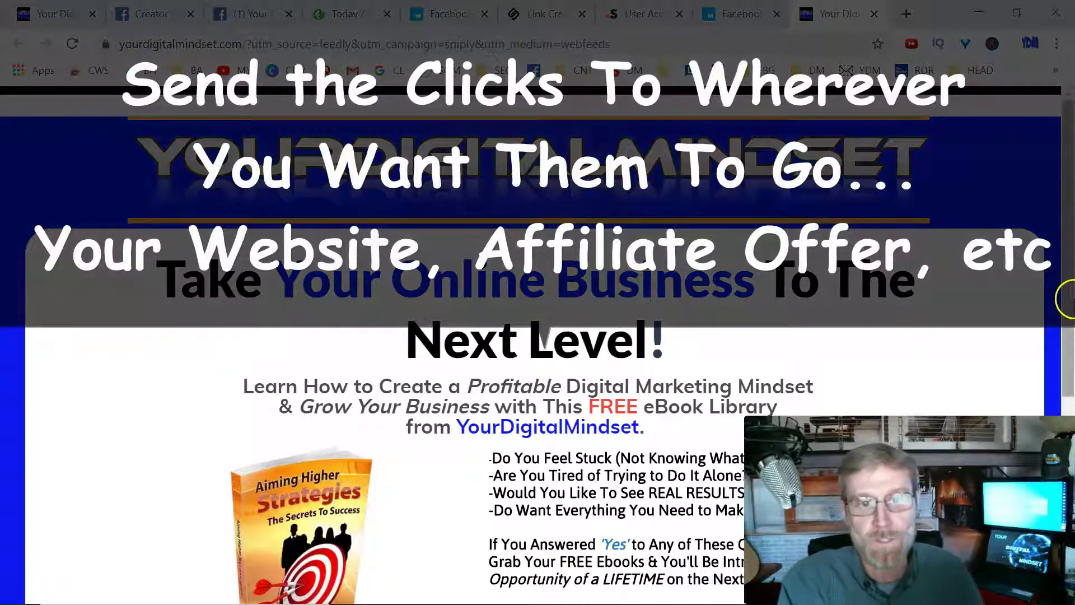
{"action": "scroll", "coordinate": [1070, 390], "scroll_direction": "down", "scroll_amount": 4}
{"action": "scroll", "coordinate": [1070, 391], "scroll_direction": "down", "scroll_amount": 1}
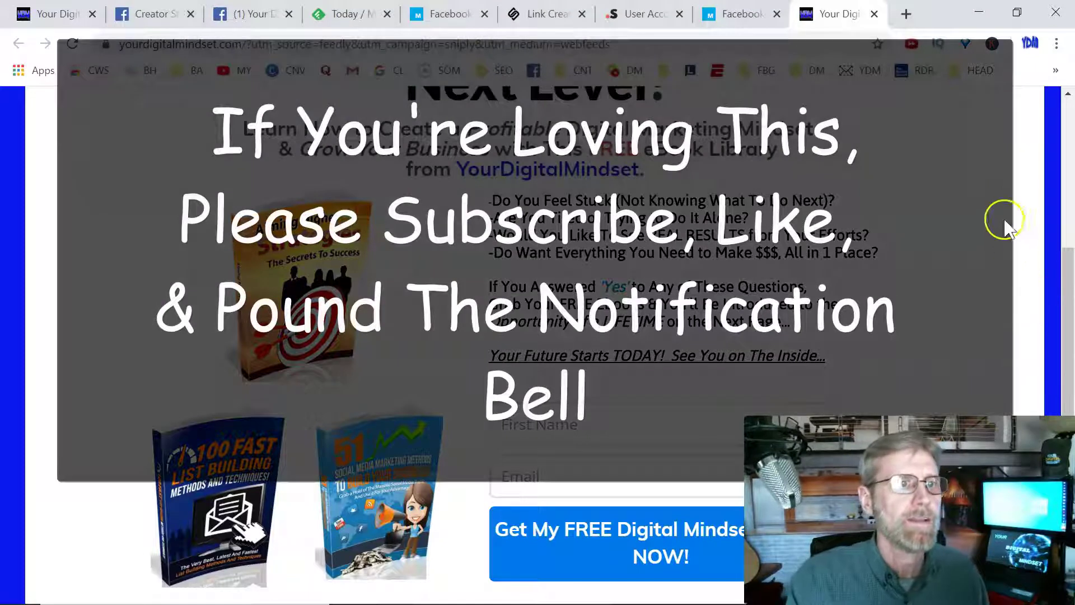
{"action": "left_click", "coordinate": [670, 14]}
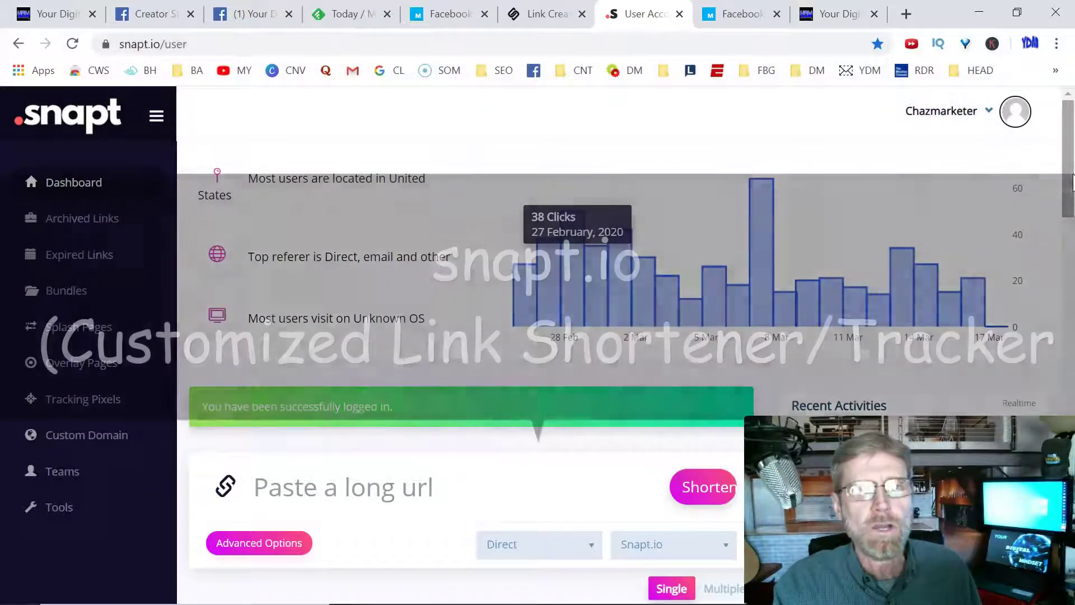
Step: Review the Snapt.io click statistics chart, then return to the Creator Studio tab
{"action": "left_click_drag", "start_coordinate": [1072, 182], "coordinate": [1071, 217]}
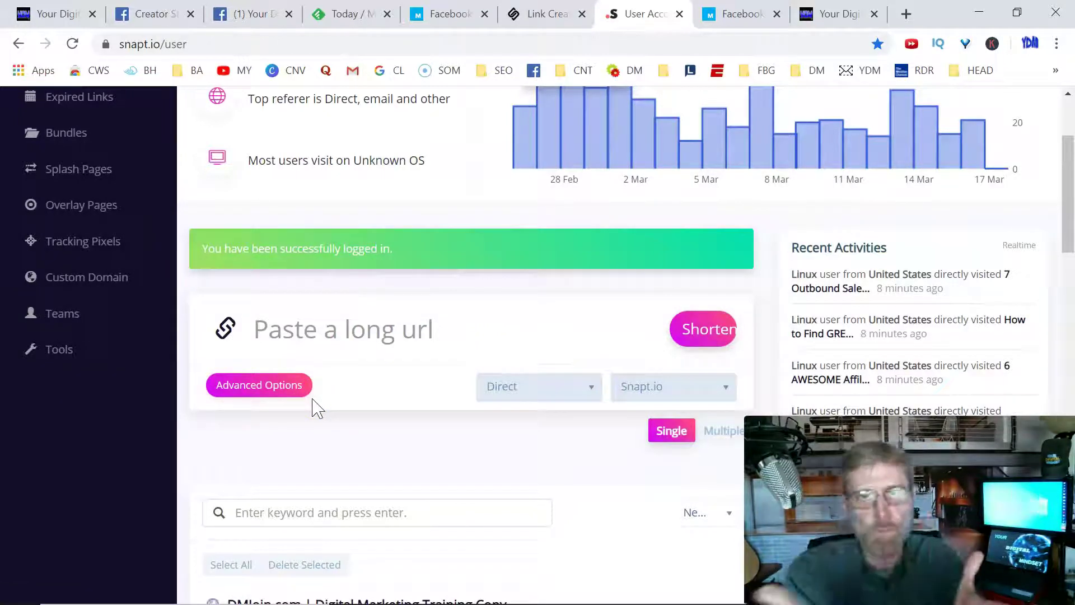
{"action": "scroll", "coordinate": [317, 408], "scroll_direction": "up", "scroll_amount": 3}
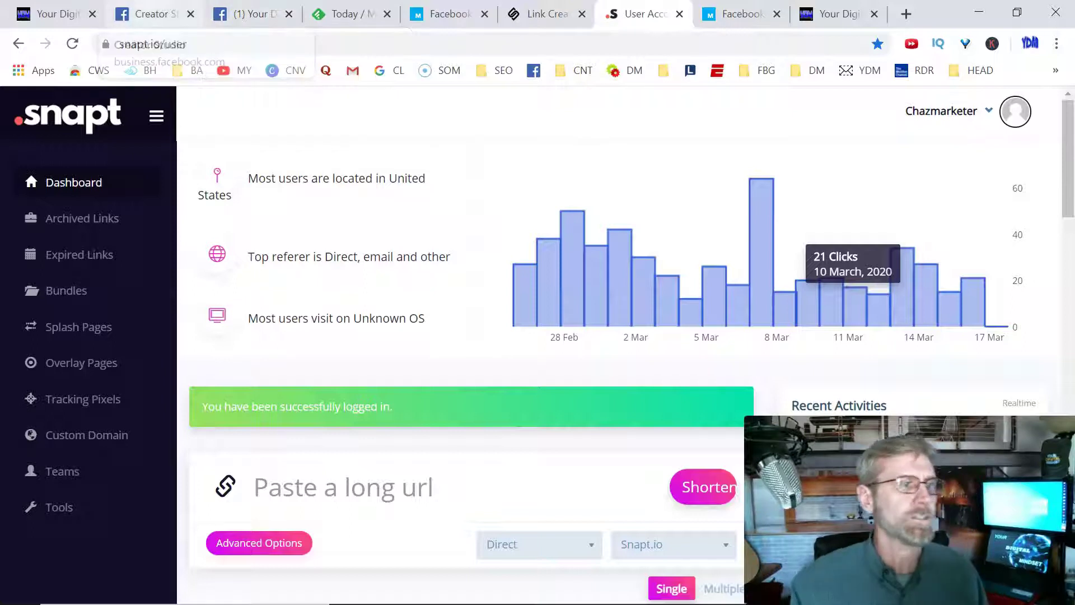
{"action": "left_click", "coordinate": [151, 13]}
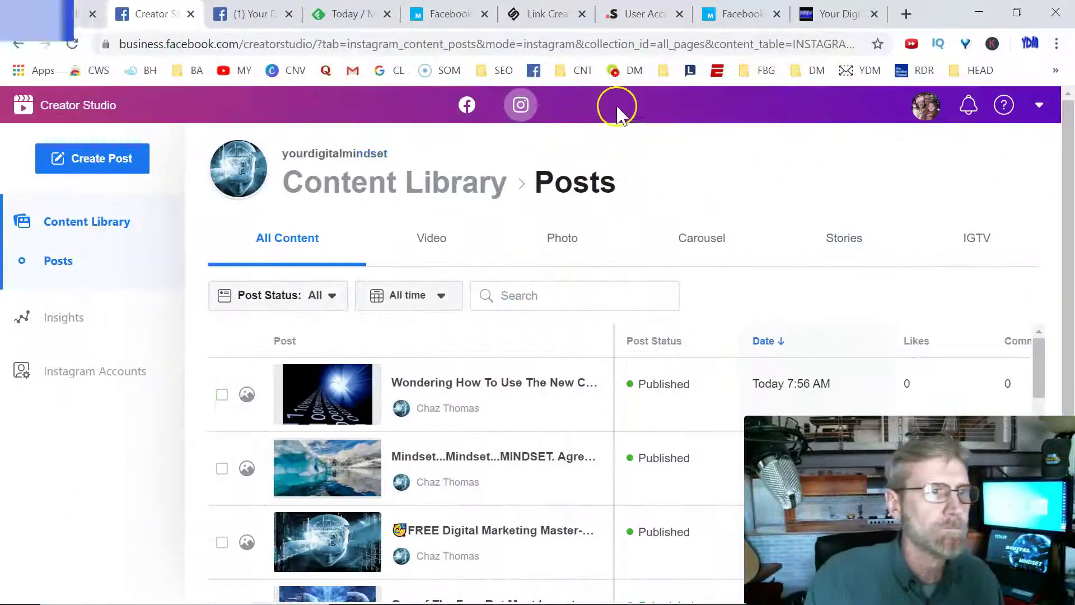
Step: From the Instagram library, choose Create Post > Instagram Feed to open the Post to Instagram composer
{"action": "left_click", "coordinate": [519, 107]}
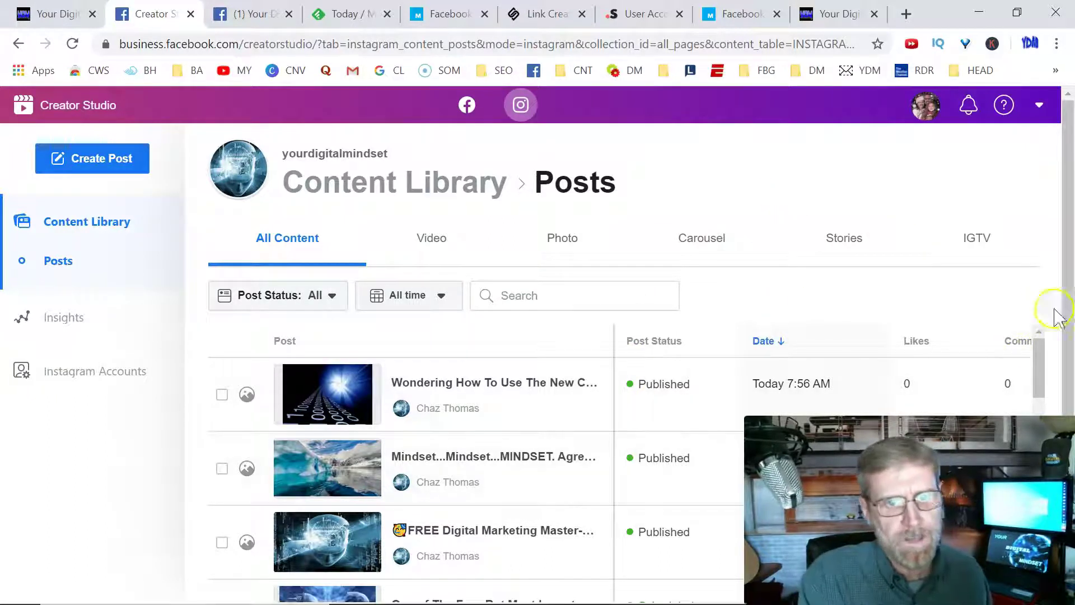
{"action": "scroll", "coordinate": [1067, 312], "scroll_direction": "down", "scroll_amount": 1}
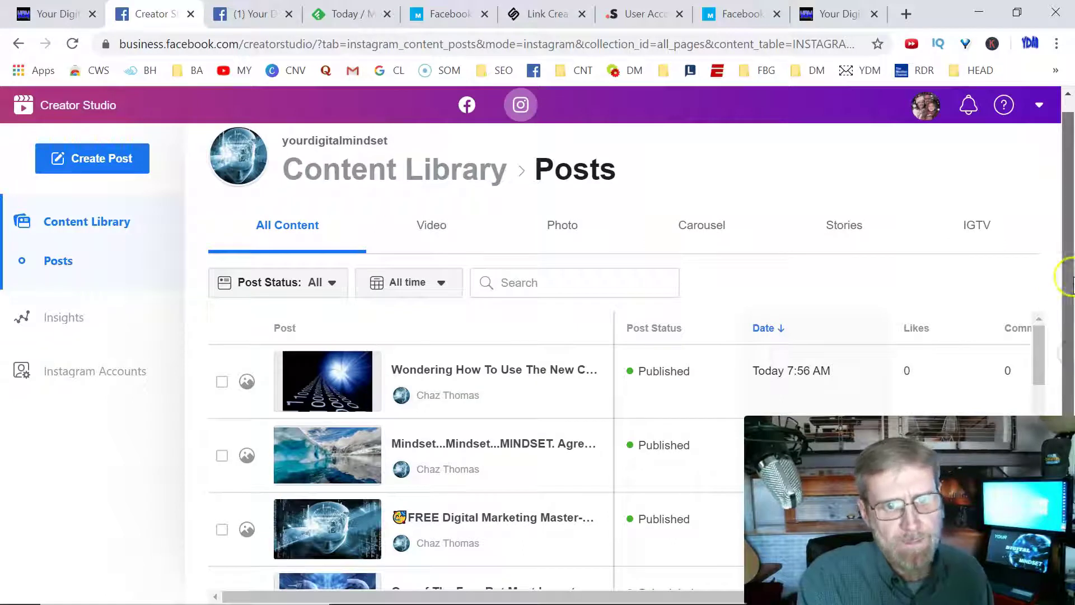
{"action": "scroll", "coordinate": [1071, 313], "scroll_direction": "up", "scroll_amount": 1}
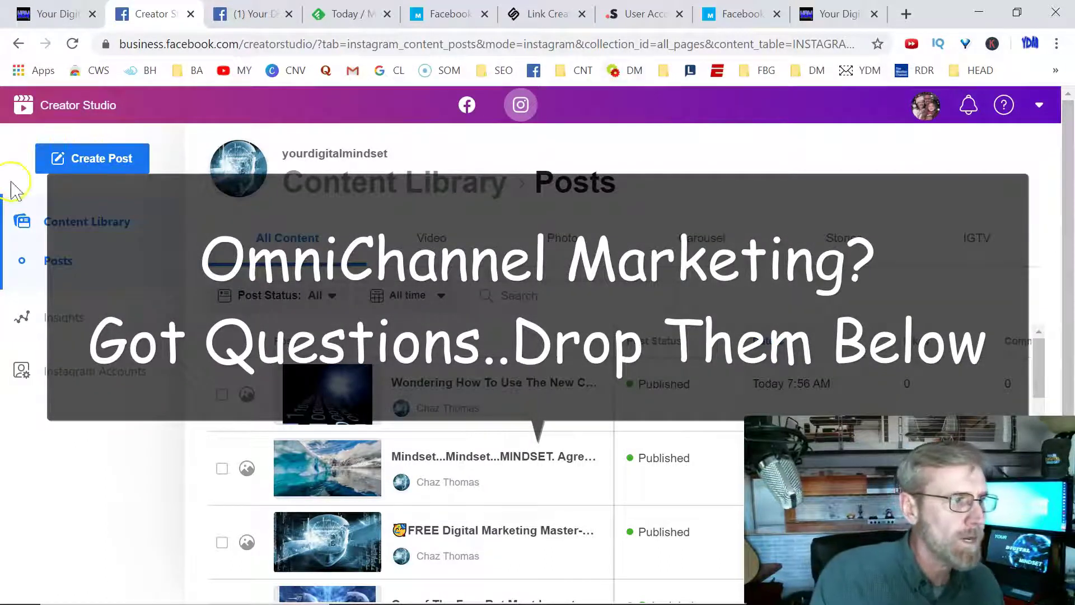
{"action": "left_click", "coordinate": [79, 178]}
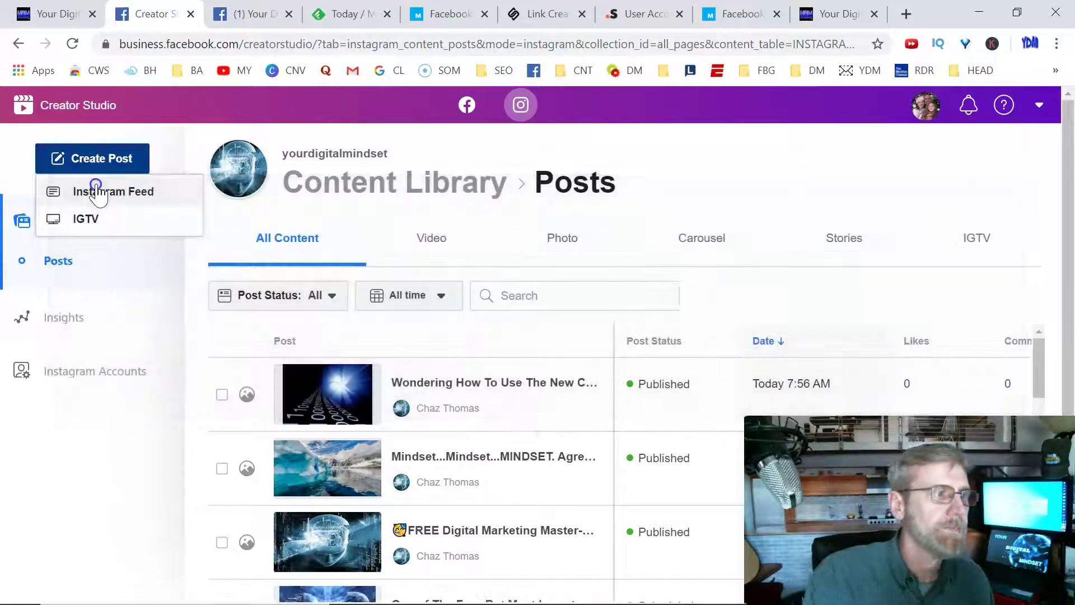
{"action": "left_click", "coordinate": [97, 191]}
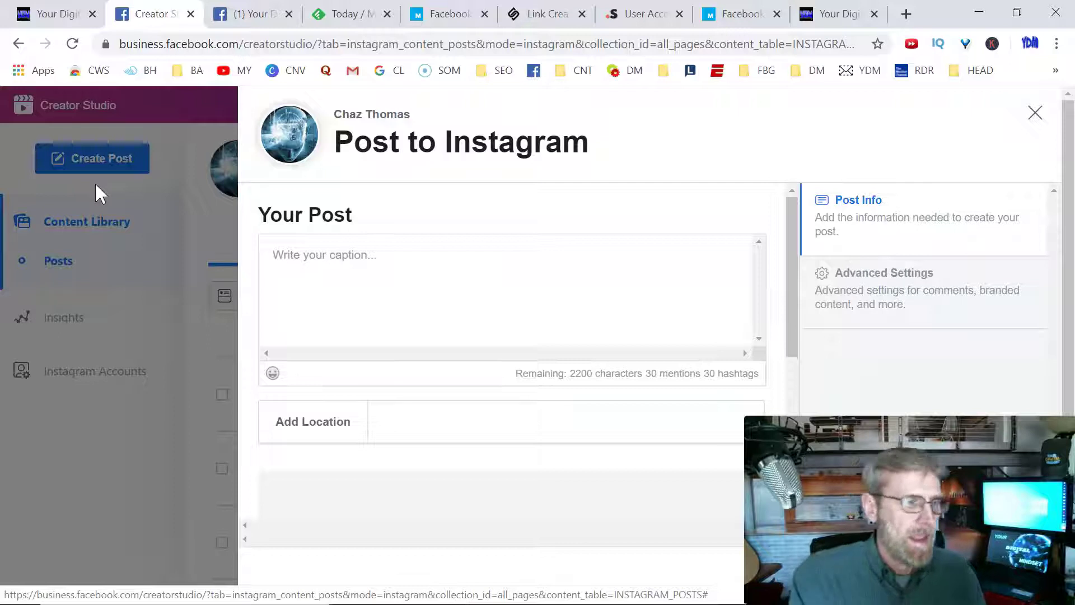
Step: Paste the snip.ly link into the caption and type 'Did You See What Google, Twitter, & Facebook Are Working' two lines above it
{"action": "left_click", "coordinate": [309, 254]}
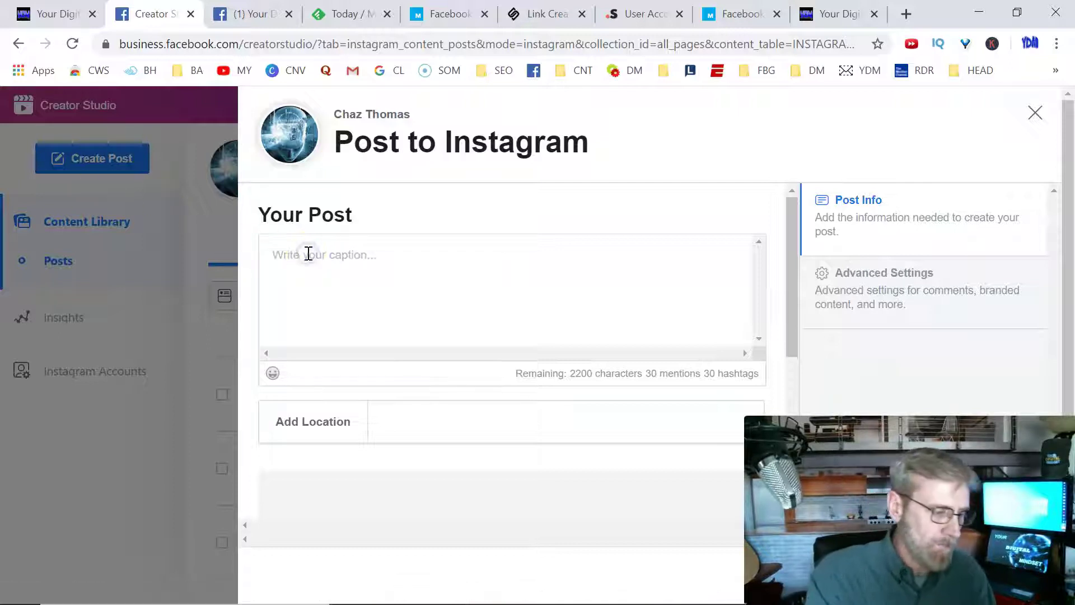
{"action": "key", "text": "ctrl+v"}
{"action": "left_click", "coordinate": [275, 253]}
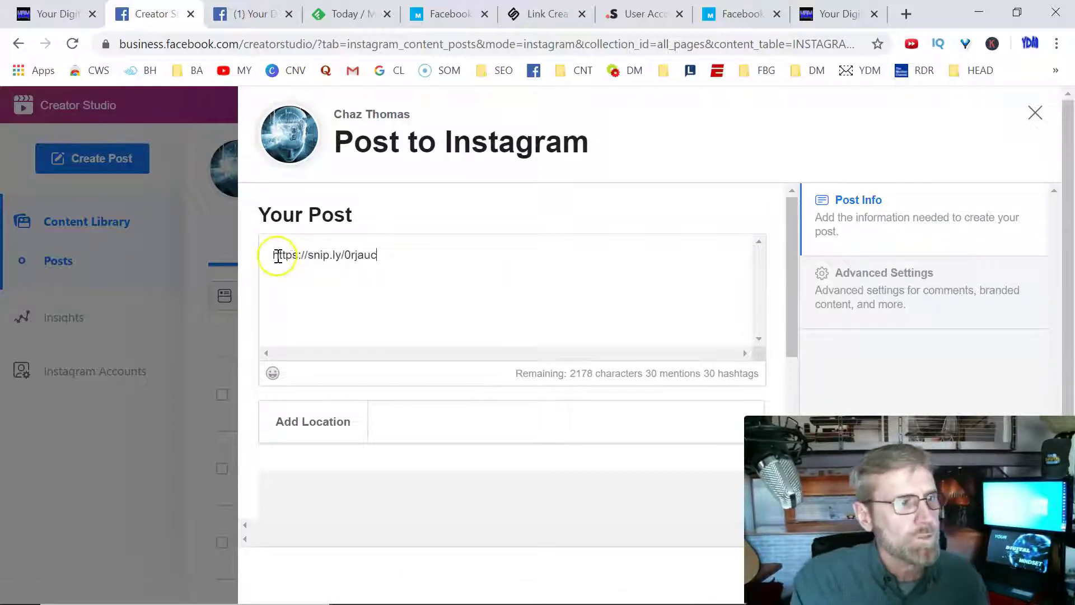
{"action": "key", "text": "Return"}
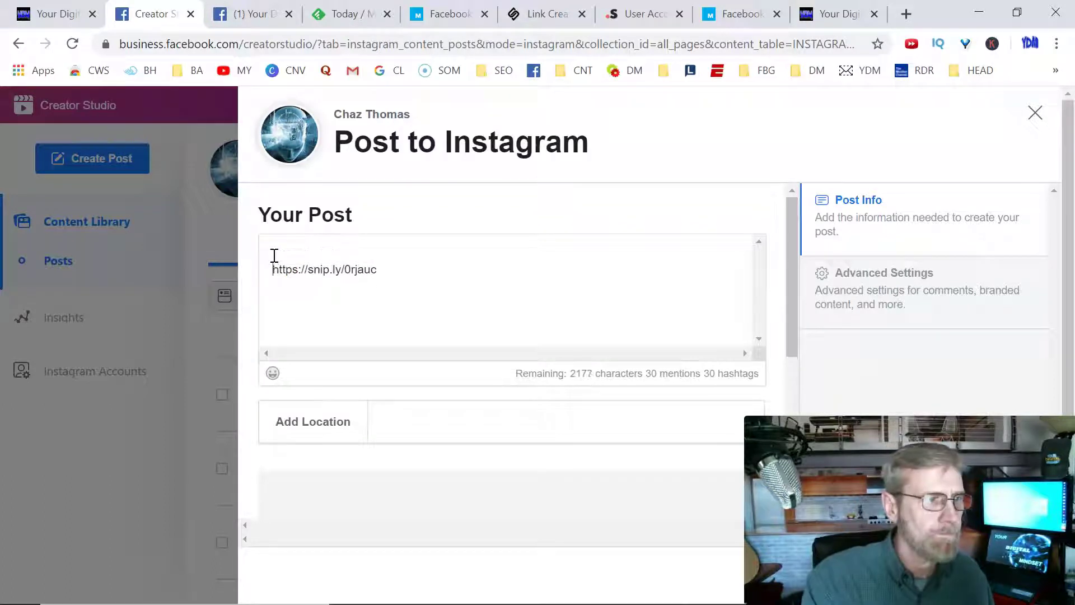
{"action": "key", "text": "Return"}
{"action": "left_click", "coordinate": [279, 259]}
{"action": "type", "text": "Did"}
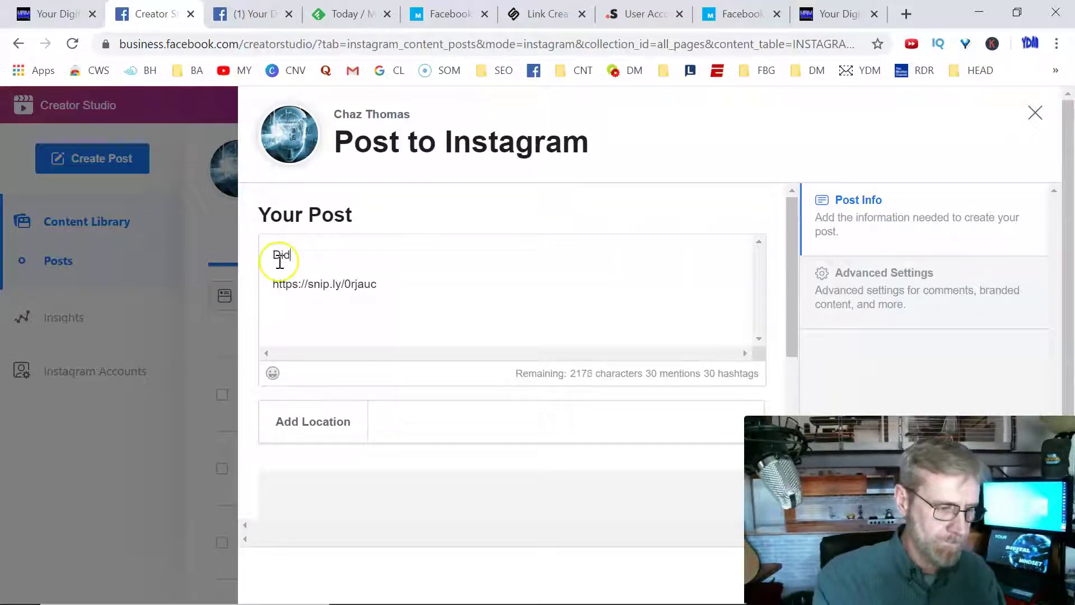
{"action": "type", "text": " You See"}
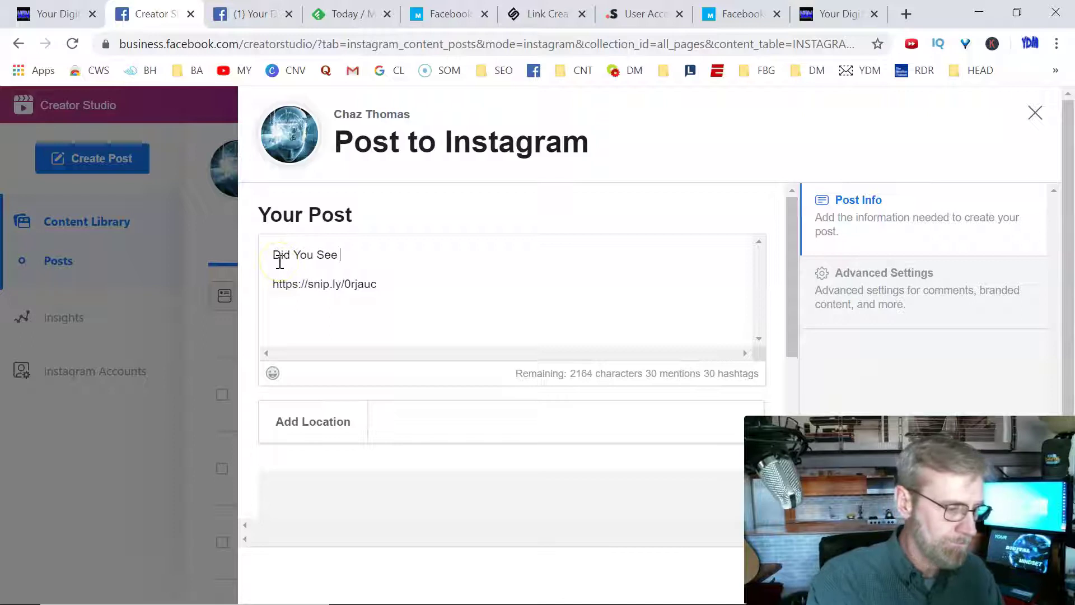
{"action": "type", "text": " What Goog"}
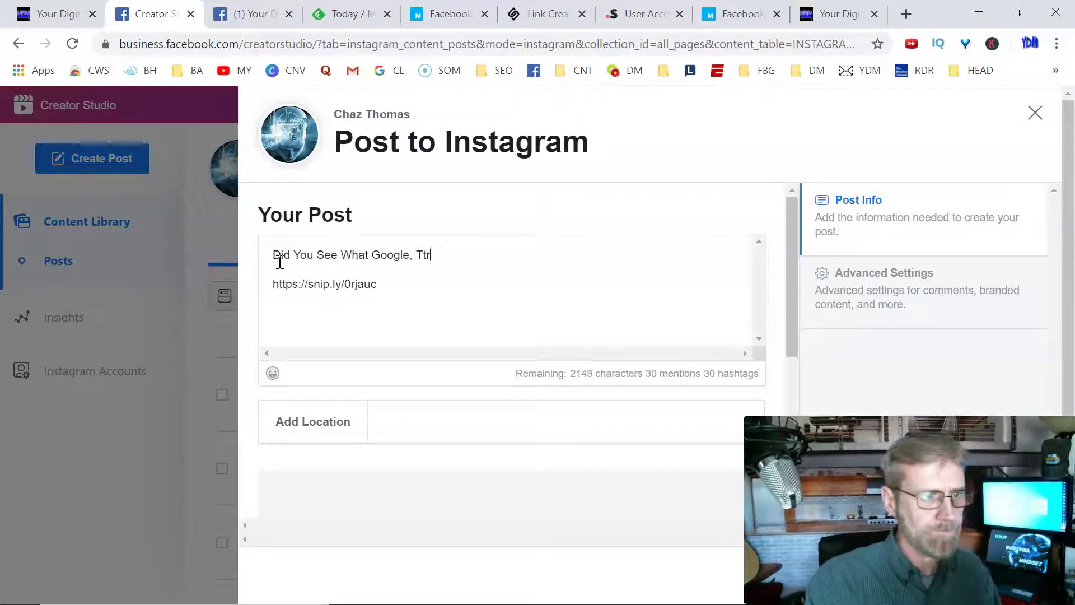
{"action": "type", "text": "le, Twi"}
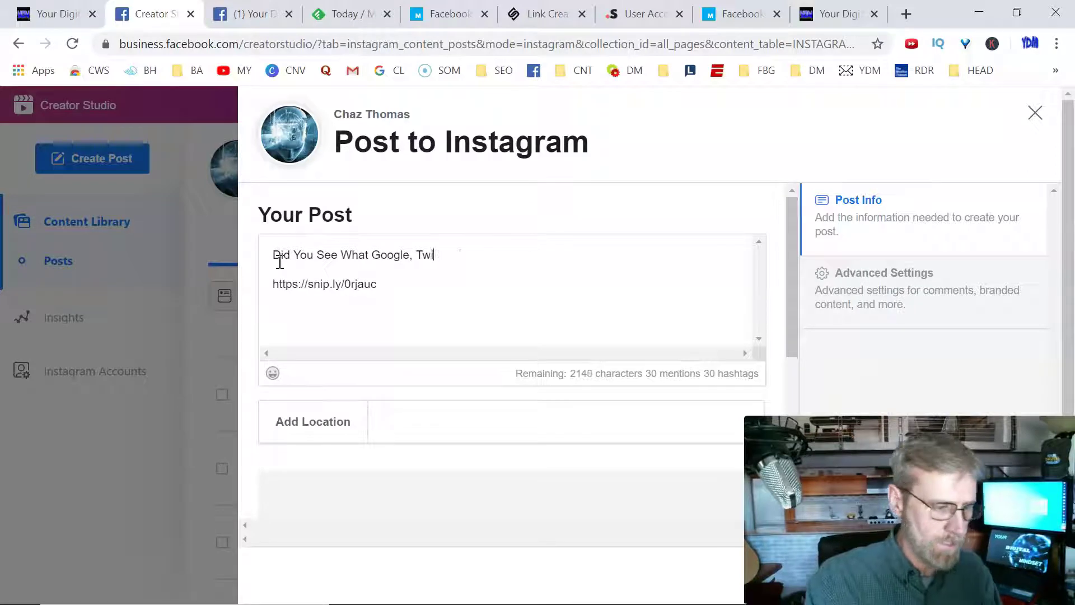
{"action": "type", "text": "tter, & Facebook Are Workin"}
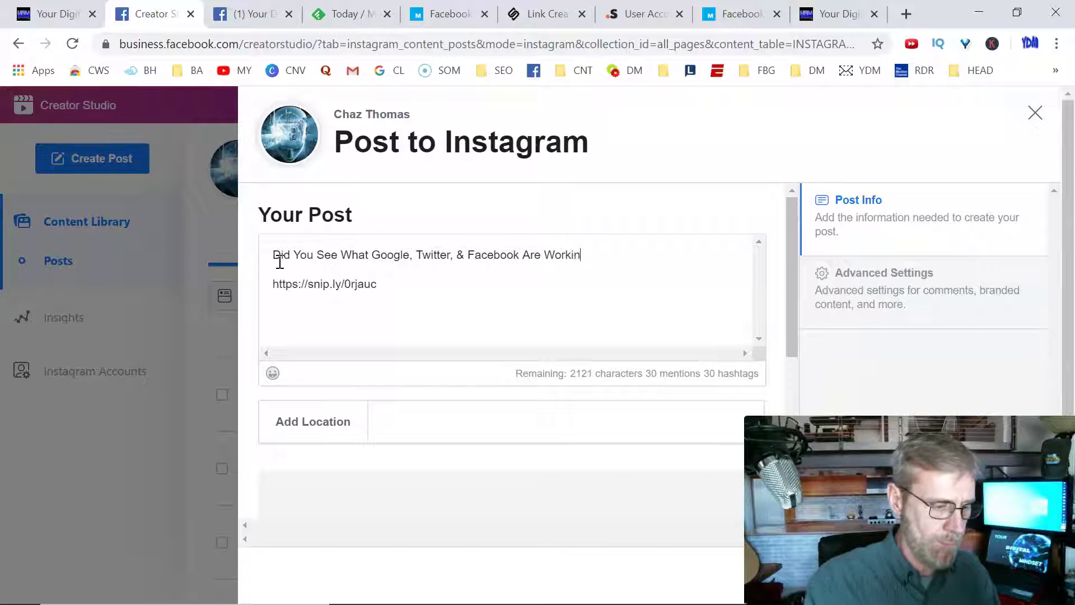
{"action": "type", "text": "g On"}
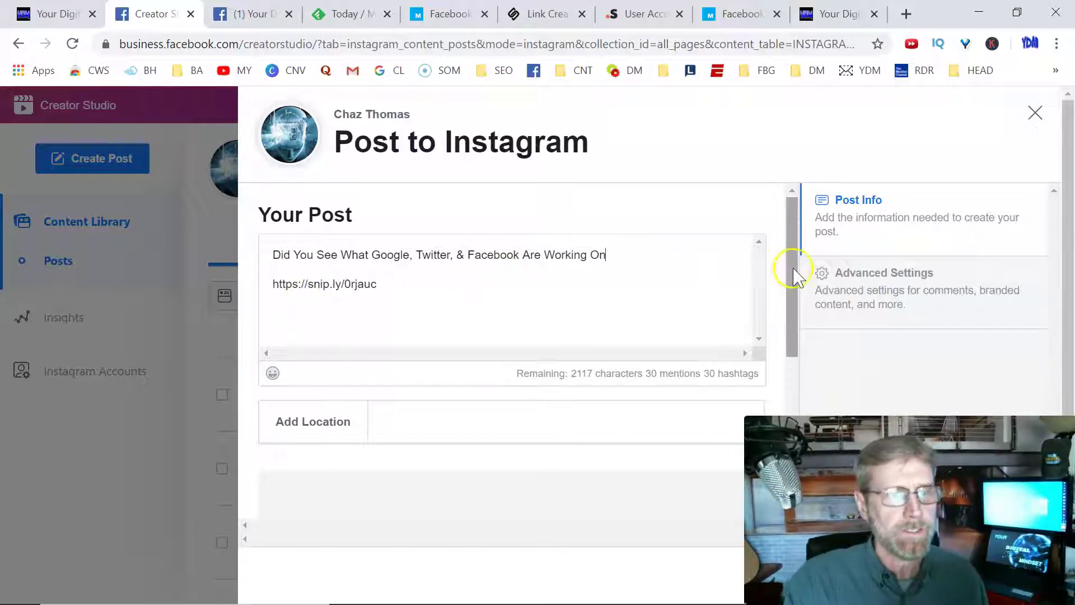
Step: Upload the 1144302 Value Calling image from file and cross-post to the Your Digital Mindset page
{"action": "left_click_drag", "start_coordinate": [794, 273], "coordinate": [725, 396]}
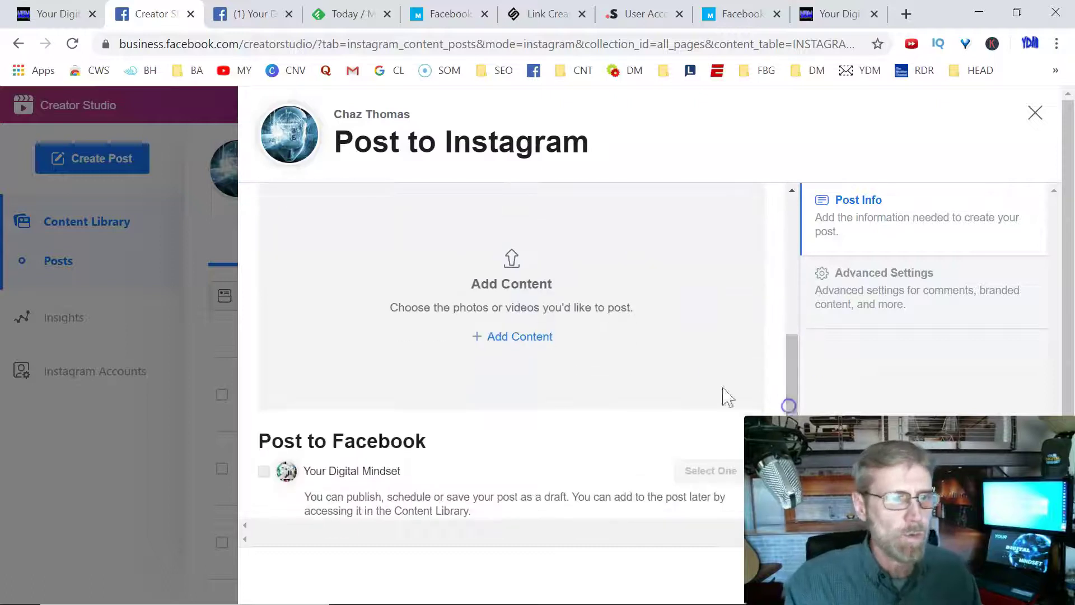
{"action": "left_click", "coordinate": [489, 337]}
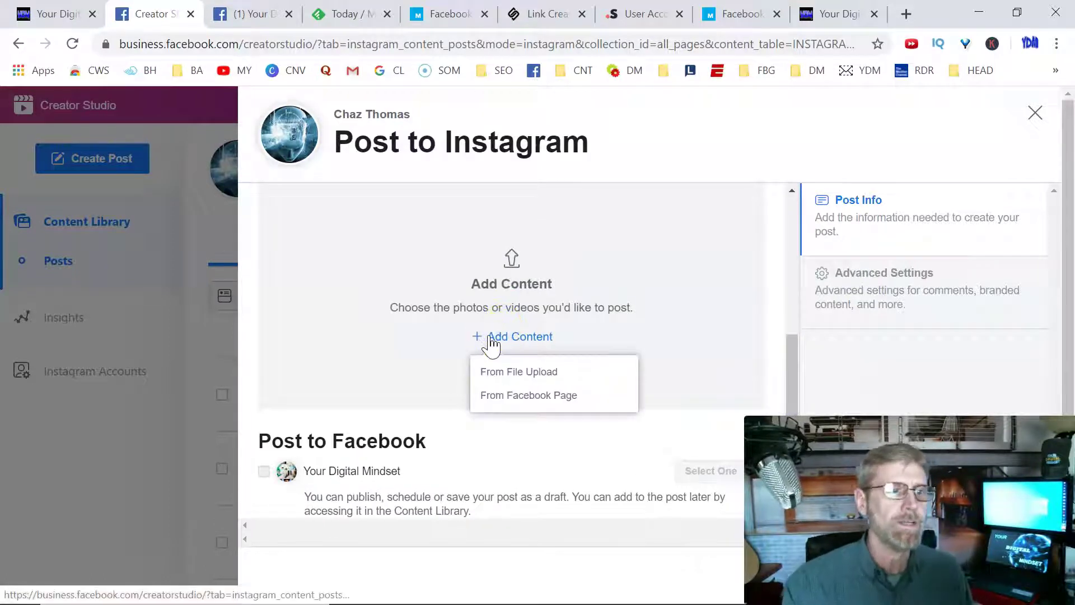
{"action": "left_click", "coordinate": [518, 374]}
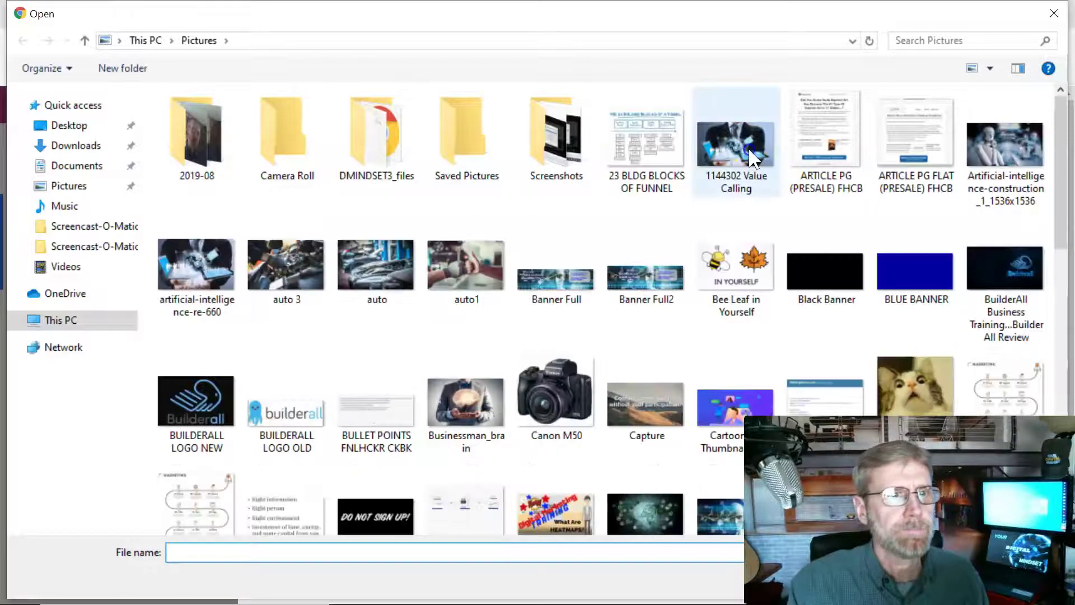
{"action": "double_click", "coordinate": [751, 154]}
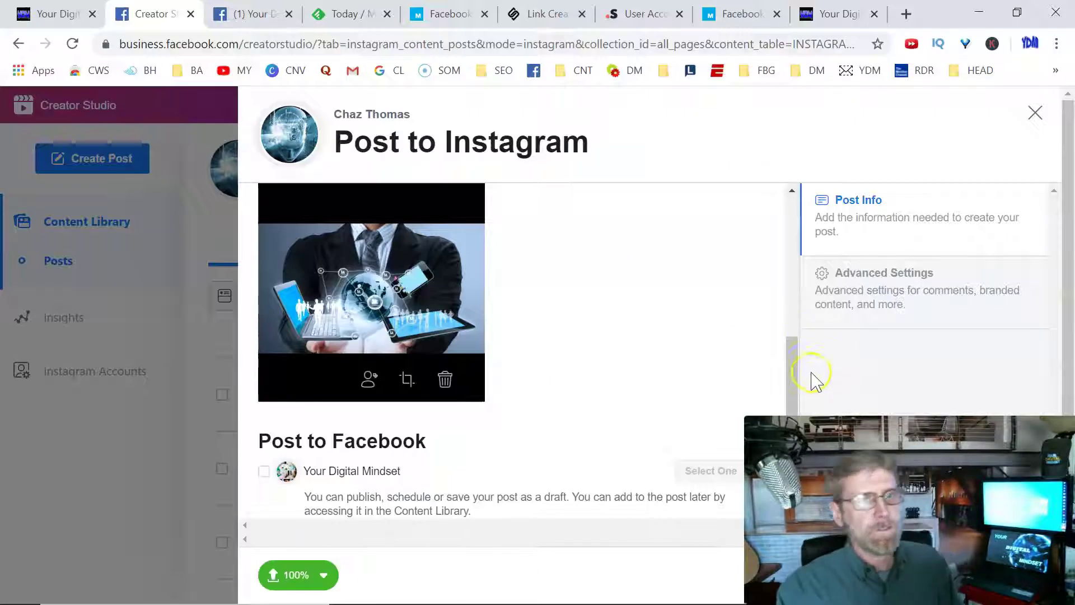
{"action": "left_click", "coordinate": [265, 472]}
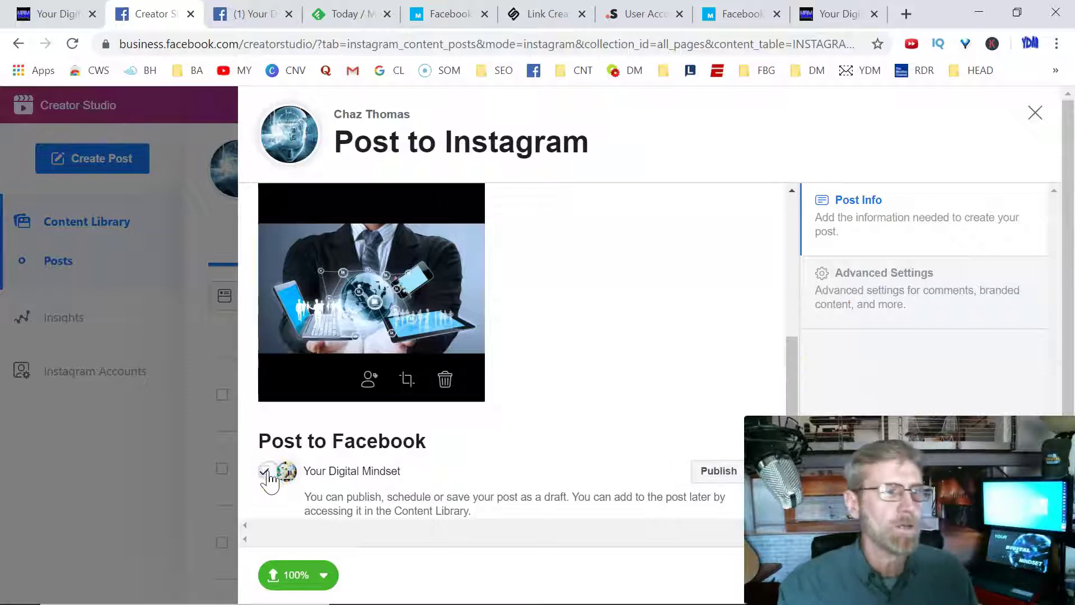
Step: Switch the post from Publish Now to Schedule, keeping Mar 17, 2020 at 7:39 PM
{"action": "left_click", "coordinate": [667, 379]}
{"action": "left_click", "coordinate": [740, 473]}
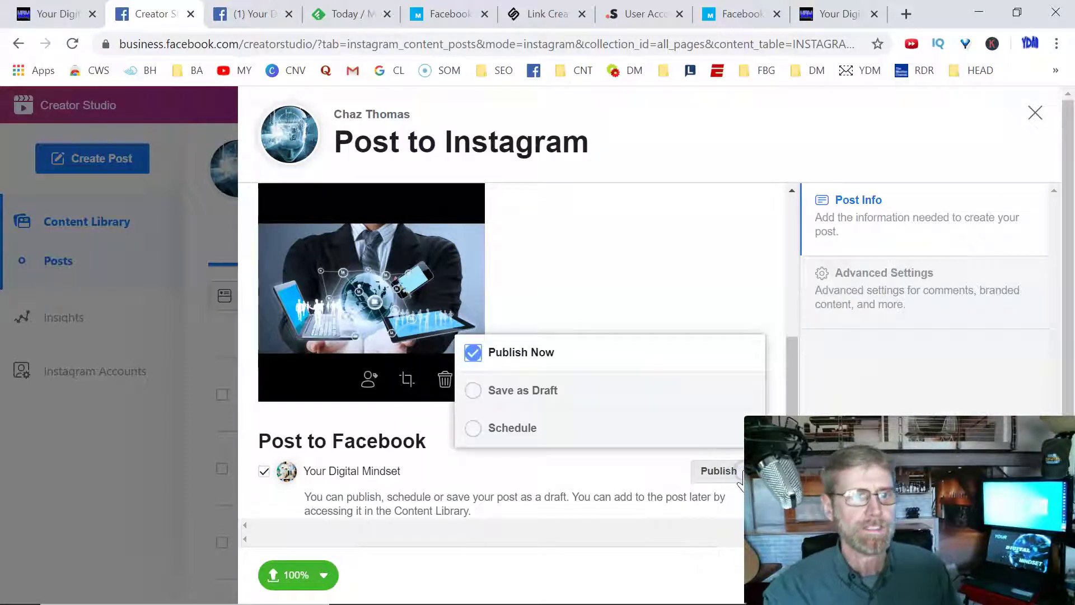
{"action": "left_click", "coordinate": [474, 430]}
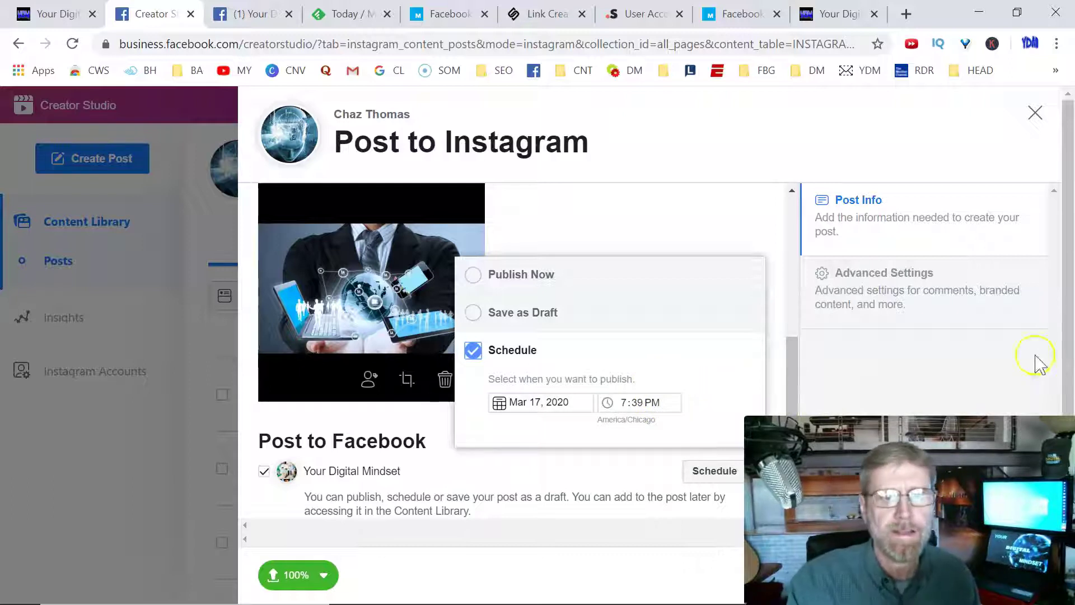
{"action": "scroll", "coordinate": [1058, 364], "scroll_direction": "down", "scroll_amount": 1}
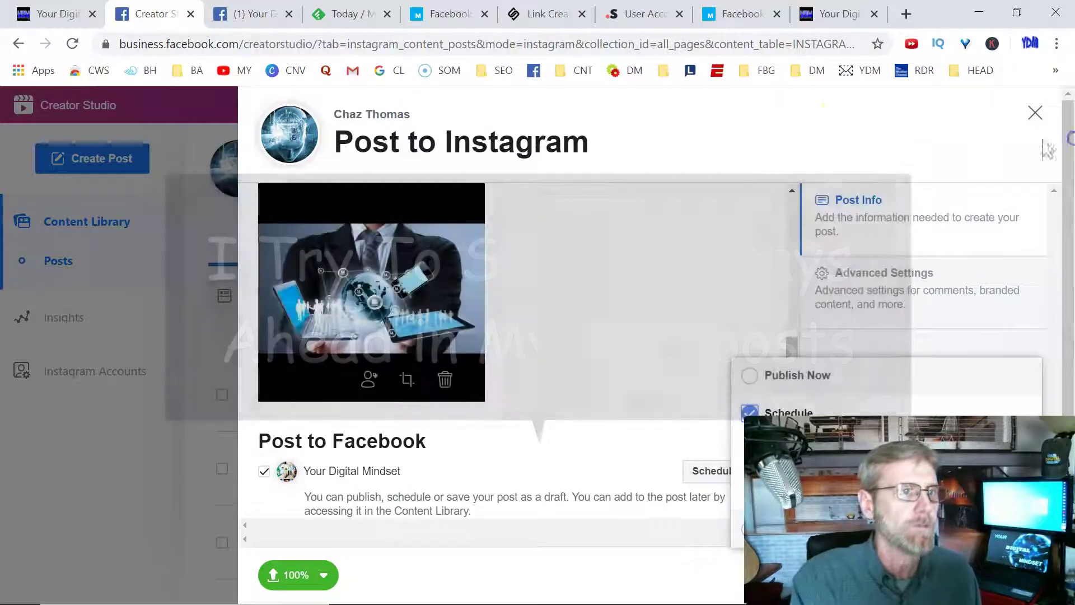
Step: Add line breaks and a column of single-dash spacer lines after the snip.ly link in the caption
{"action": "left_click", "coordinate": [1035, 112]}
{"action": "scroll", "coordinate": [428, 209], "scroll_direction": "up", "scroll_amount": 5}
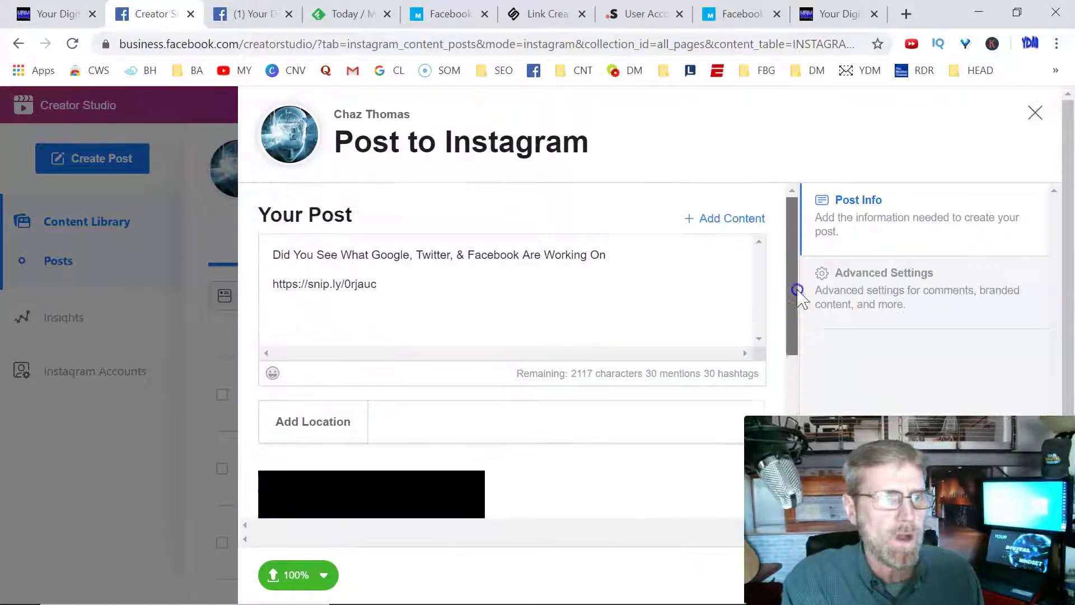
{"action": "left_click", "coordinate": [393, 291]}
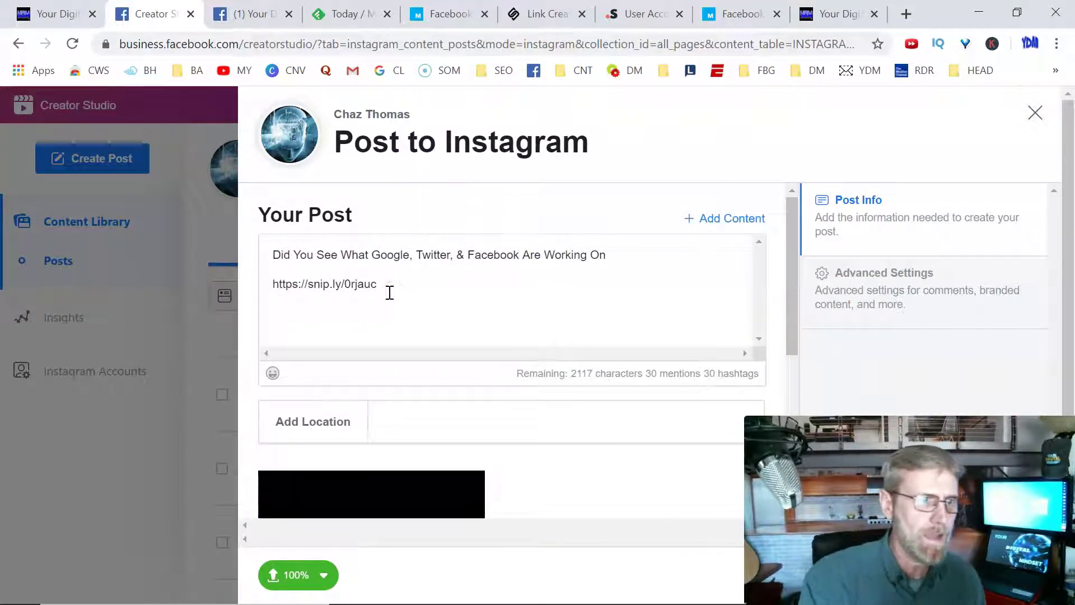
{"action": "key", "text": "Return"}
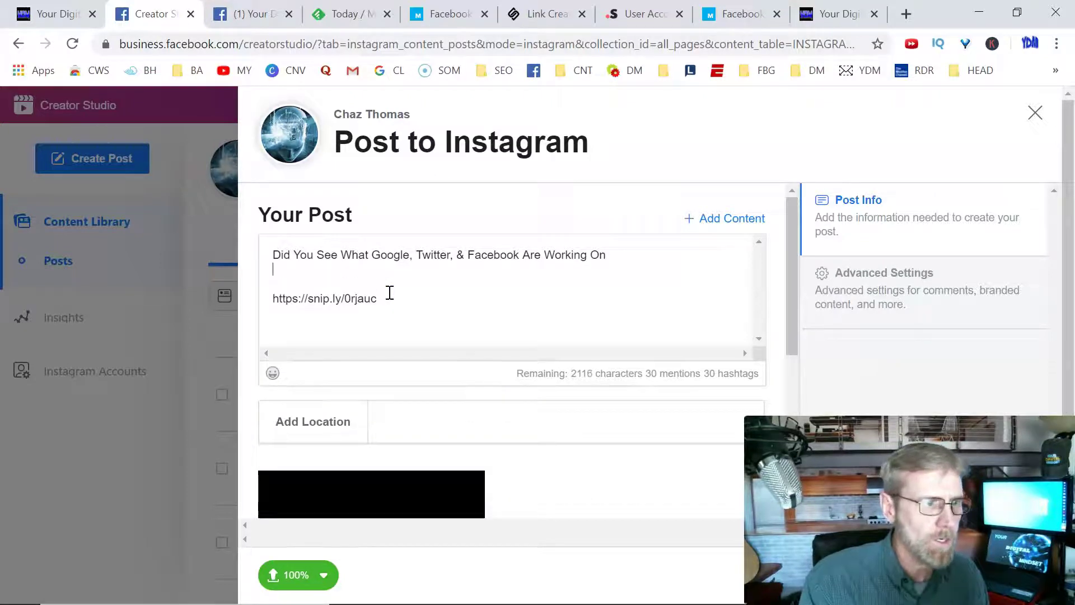
{"action": "key", "text": "Delete"}
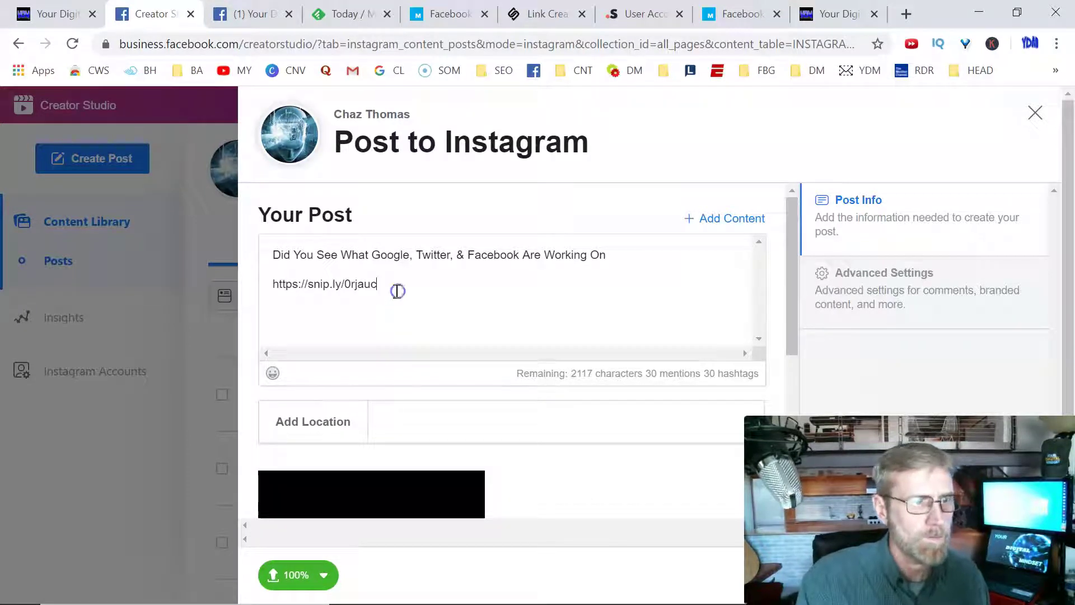
{"action": "key", "text": "Return"}
{"action": "key", "text": "Return"}
{"action": "key", "text": "Return"}
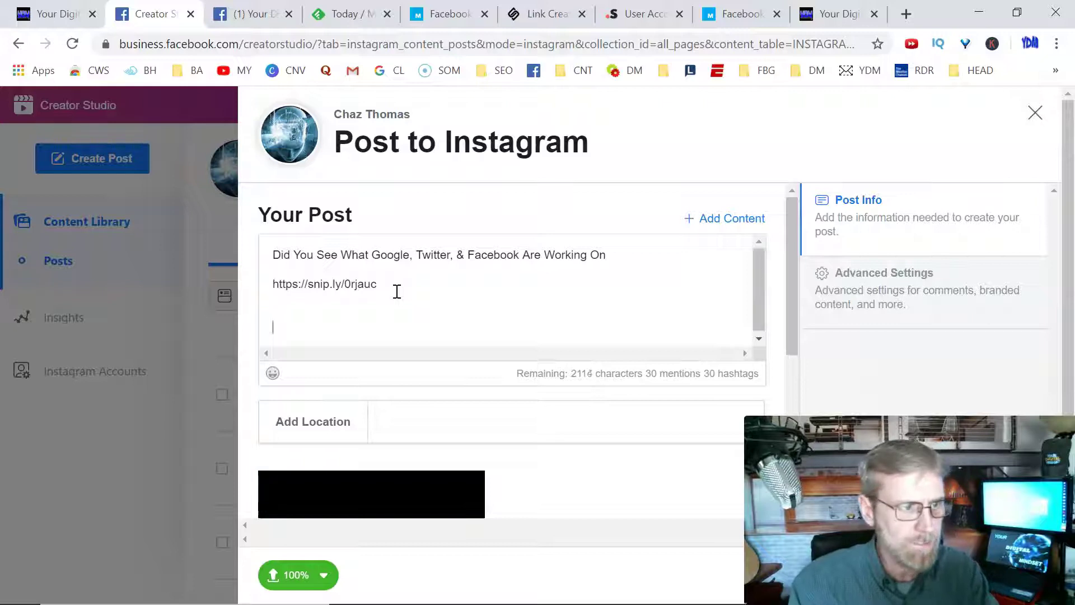
{"action": "type", "text": "- - - - - --"}
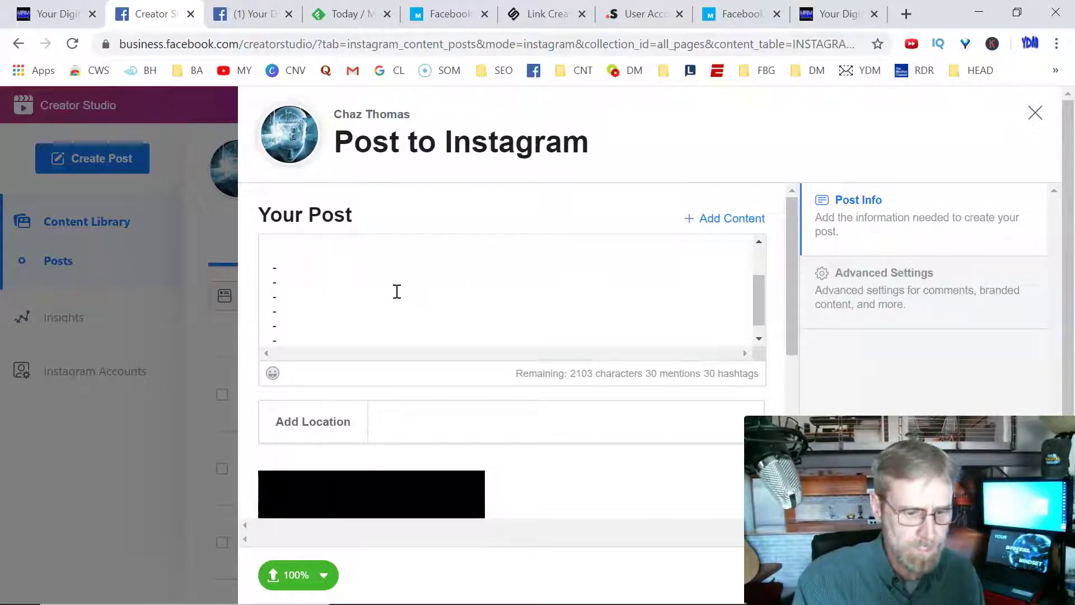
{"action": "key", "text": "Return"}
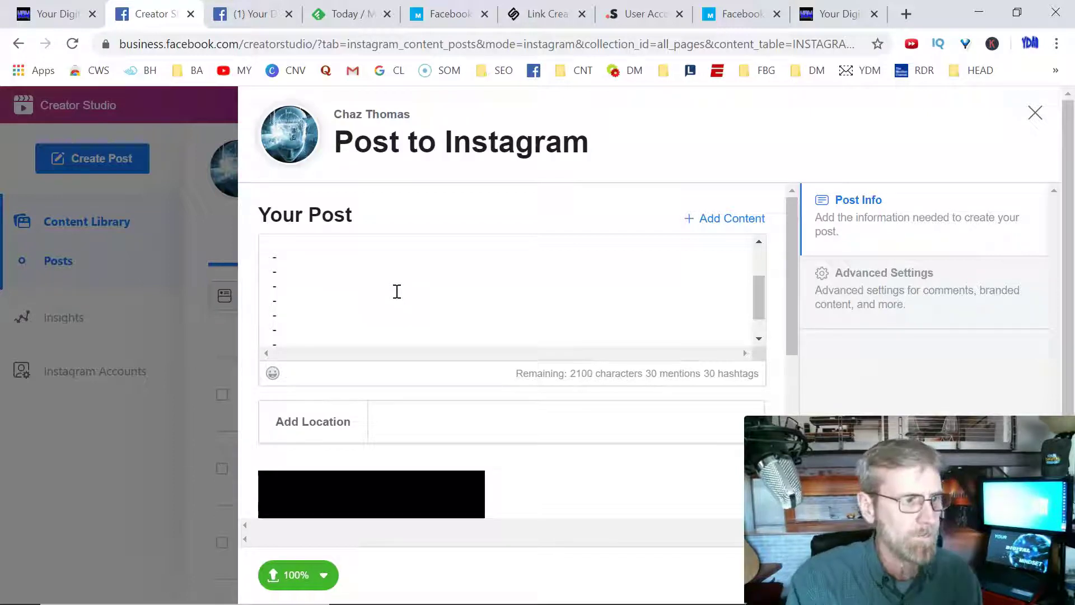
{"action": "left_click", "coordinate": [759, 338]}
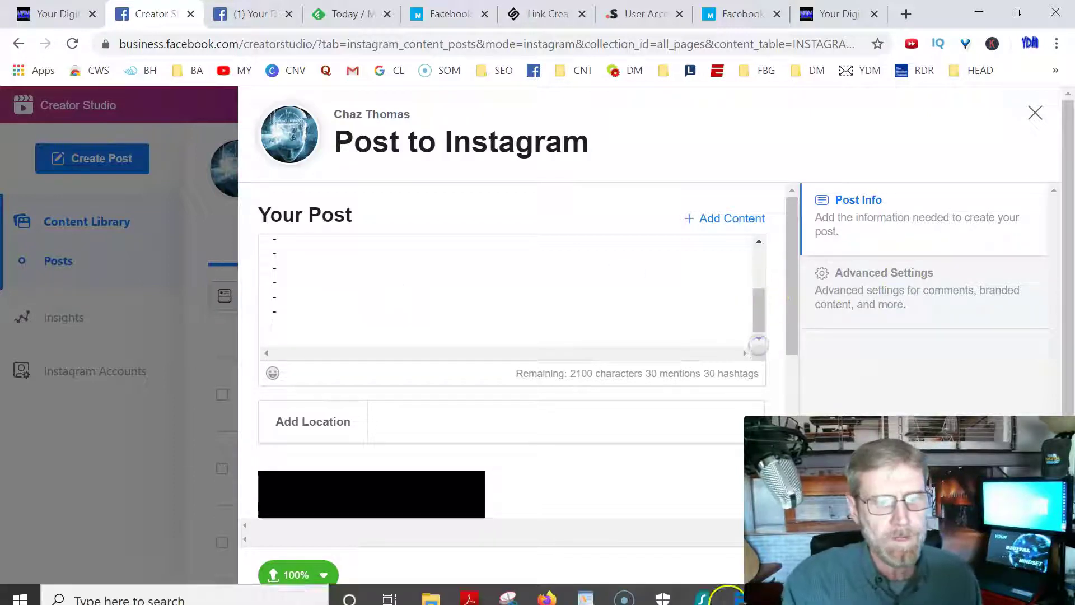
Step: Scroll through the hashtag blocks in the WordPad Hashtags document, then minimize it
{"action": "left_click", "coordinate": [588, 588]}
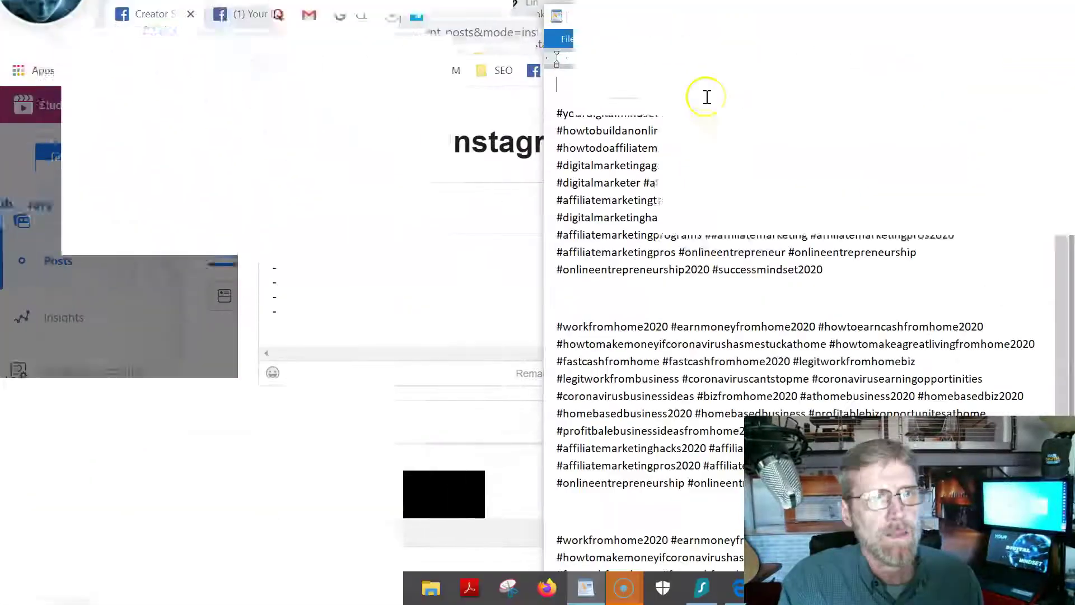
{"action": "left_click_drag", "start_coordinate": [1063, 211], "coordinate": [1053, 346]}
{"action": "left_click_drag", "start_coordinate": [1053, 395], "coordinate": [1068, 198]}
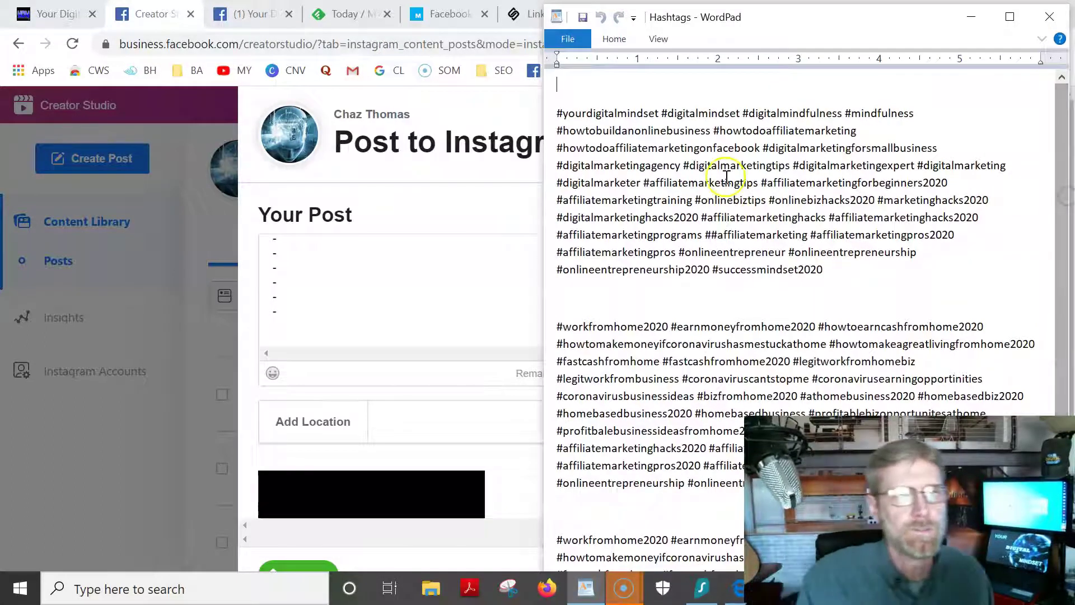
{"action": "left_click", "coordinate": [971, 17]}
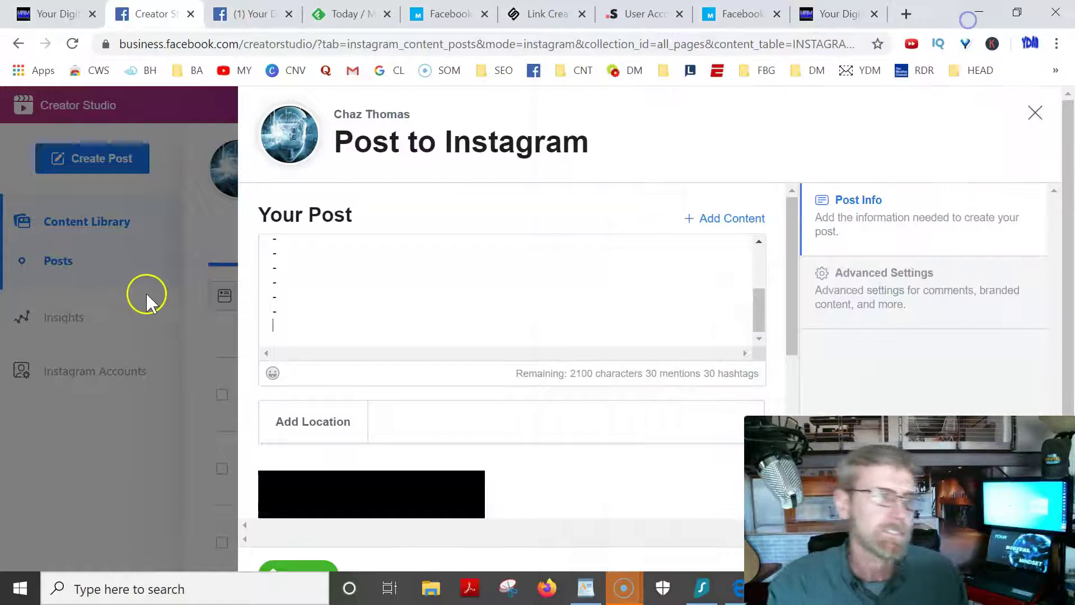
Step: Put the cursor on a fresh line after the dash spacers at the caption's end
{"action": "left_click", "coordinate": [272, 337]}
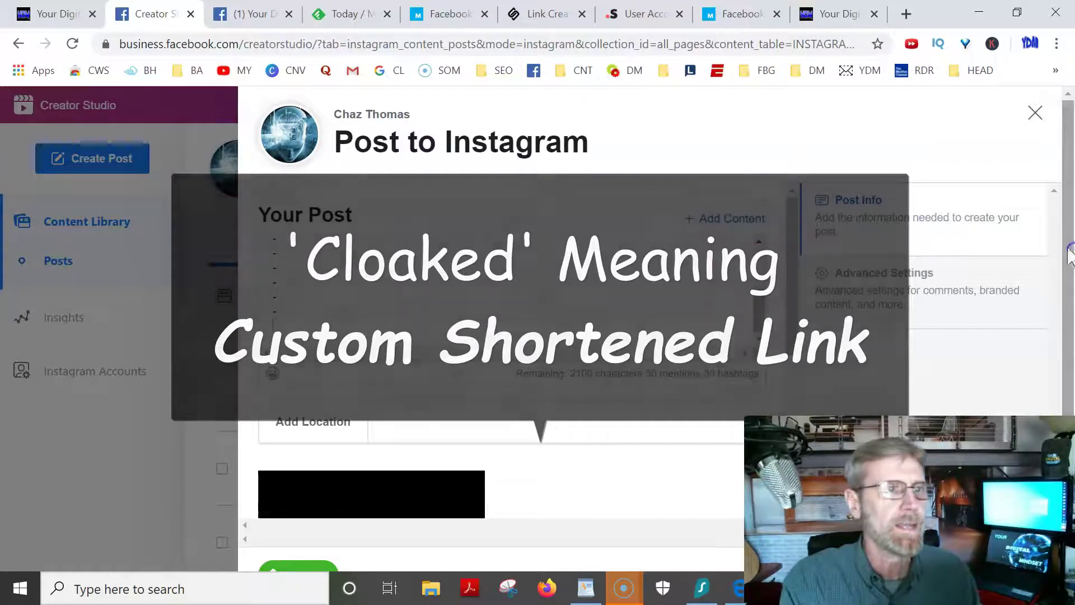
Step: Look over the Snapt.io link-click statistics, then bring up the Sniply Link Creator page
{"action": "left_click", "coordinate": [650, 15]}
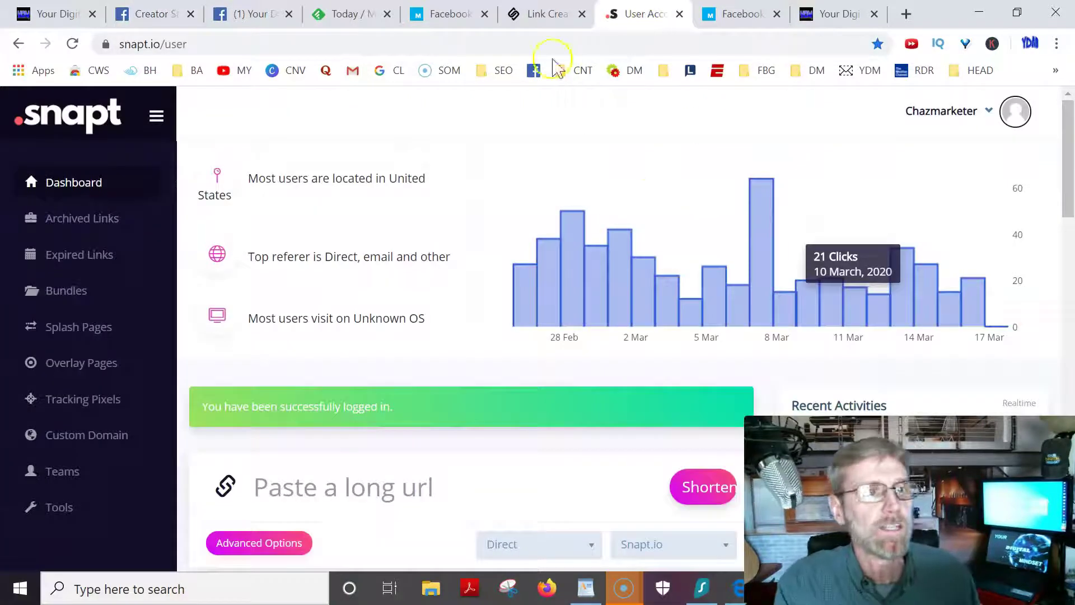
{"action": "left_click_drag", "start_coordinate": [1068, 151], "coordinate": [1069, 184]}
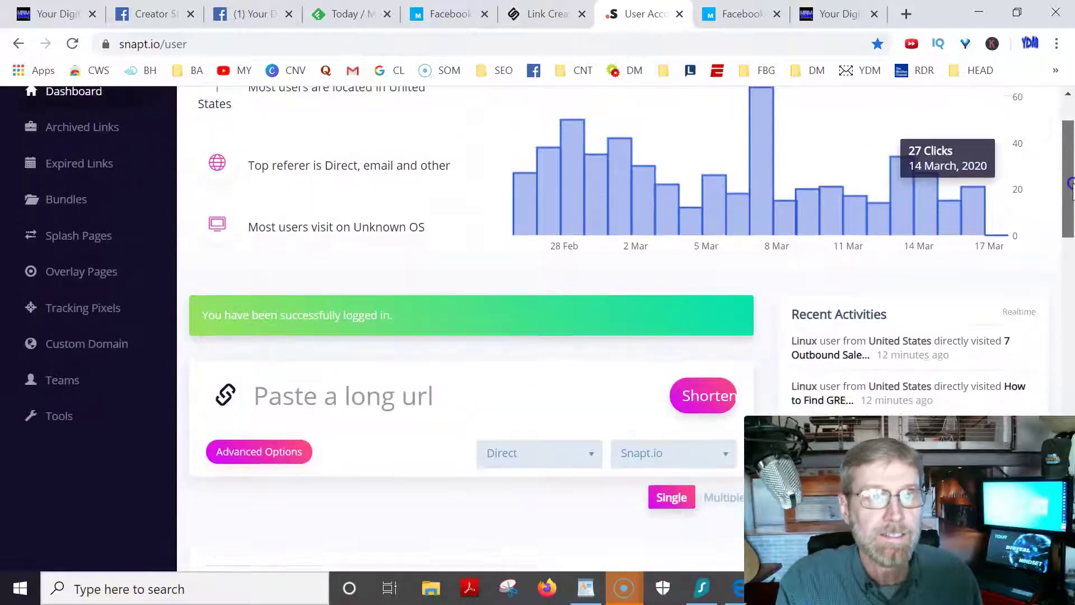
{"action": "left_click_drag", "start_coordinate": [1069, 145], "coordinate": [1065, 106]}
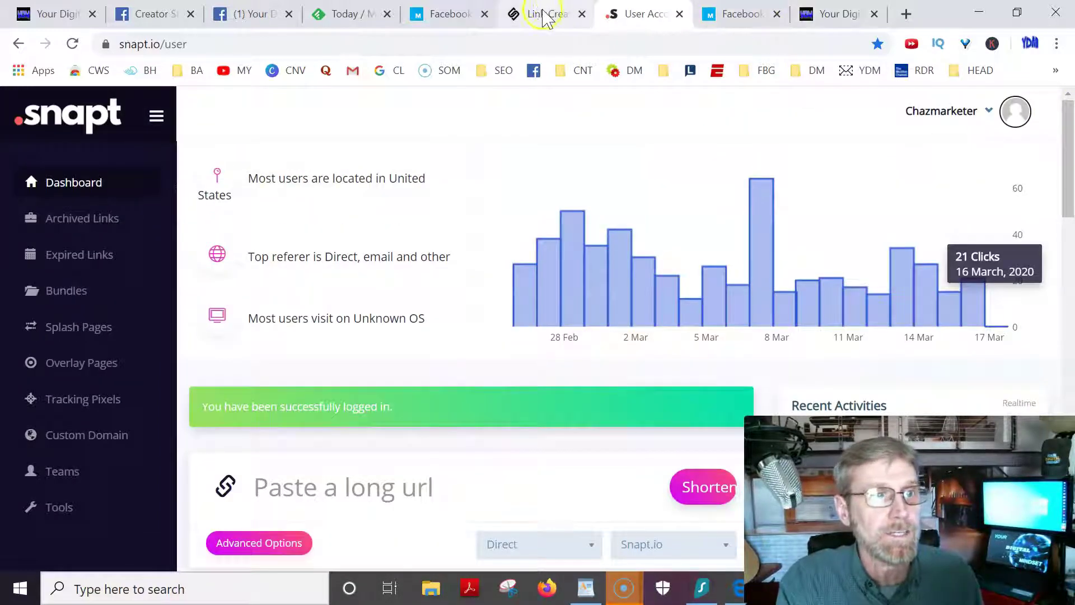
{"action": "left_click", "coordinate": [543, 13]}
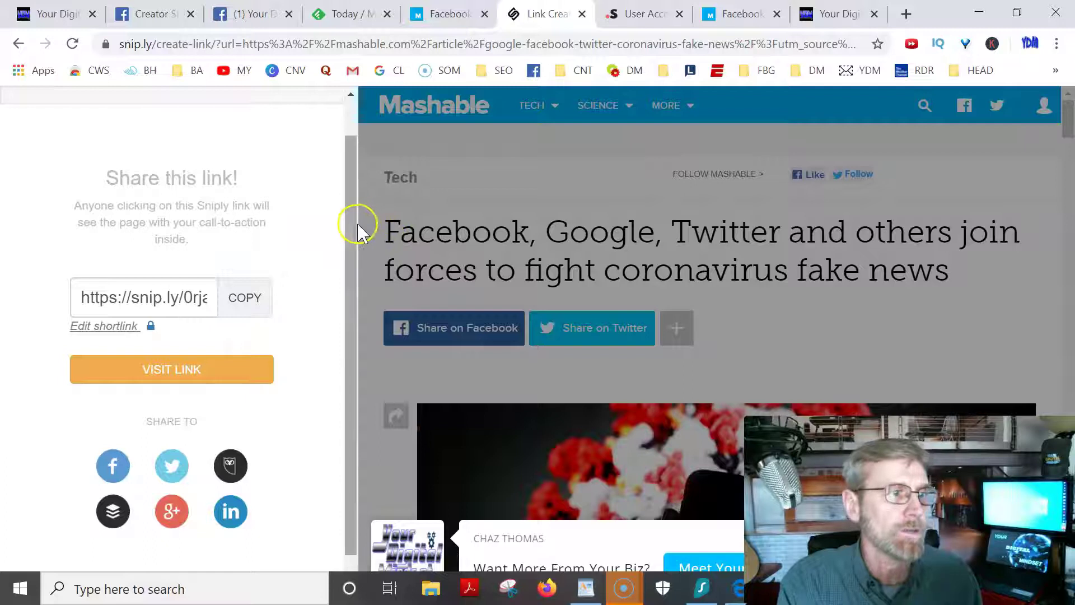
Step: Close the share panel, browse the Sniply snip list including snip.ly/0rjauc, then show the Facebook page
{"action": "left_click_drag", "start_coordinate": [353, 227], "coordinate": [354, 149]}
{"action": "left_click", "coordinate": [324, 110]}
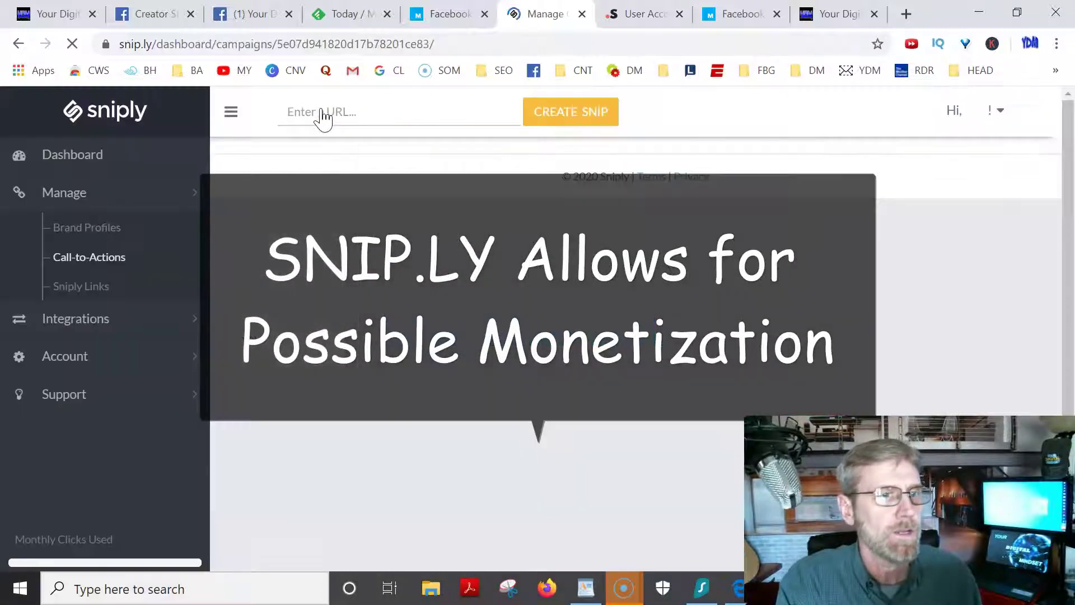
{"action": "mouse_move", "coordinate": [1067, 230]}
{"action": "left_mouse_down"}
{"action": "mouse_move", "coordinate": [1067, 291]}
{"action": "mouse_move", "coordinate": [1070, 227]}
{"action": "left_mouse_up"}
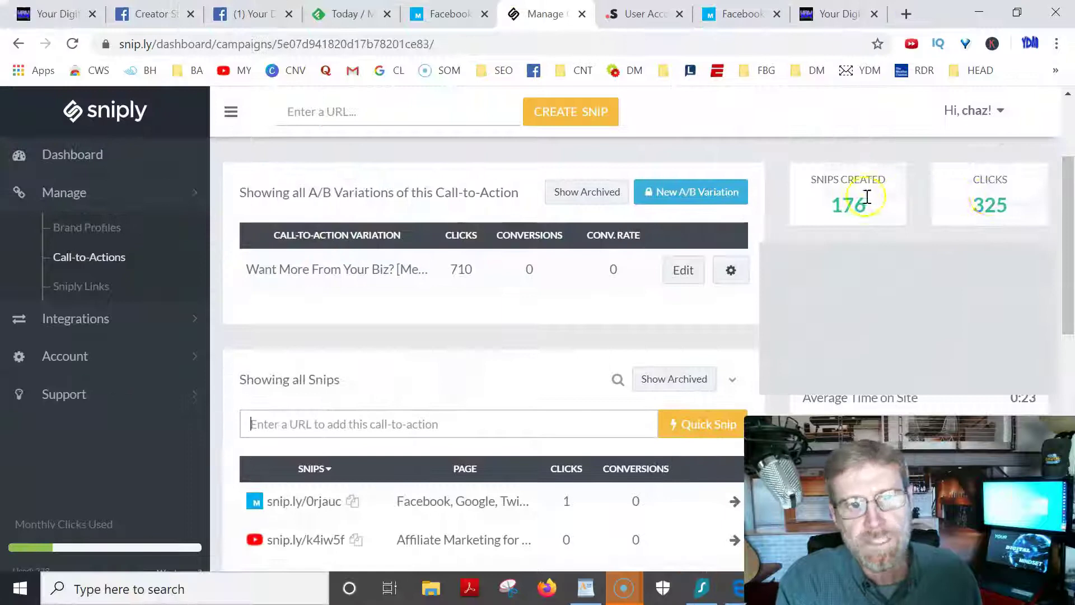
{"action": "left_click_drag", "start_coordinate": [1064, 216], "coordinate": [1063, 113]}
{"action": "left_click", "coordinate": [223, 8]}
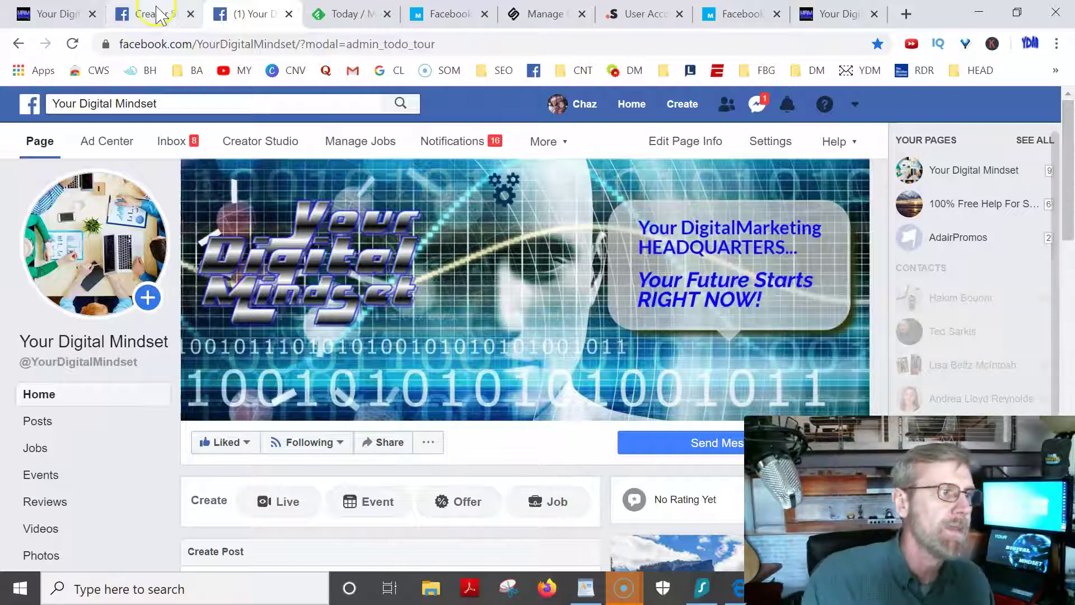
Step: Show the YourDigitalMindset.com landing page with its free eBook library signup form
{"action": "left_click", "coordinate": [22, 12]}
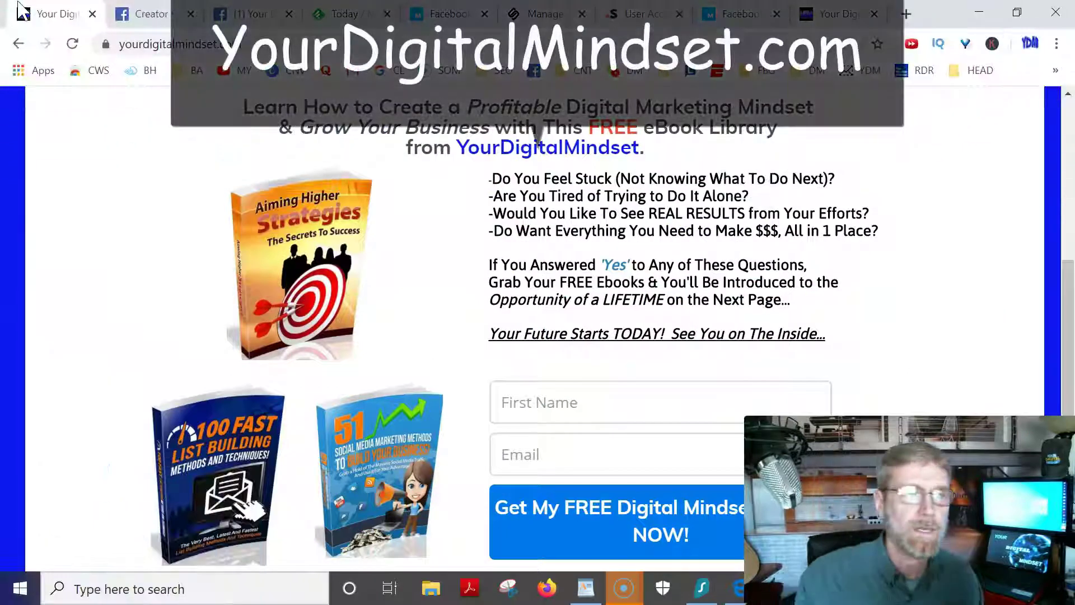